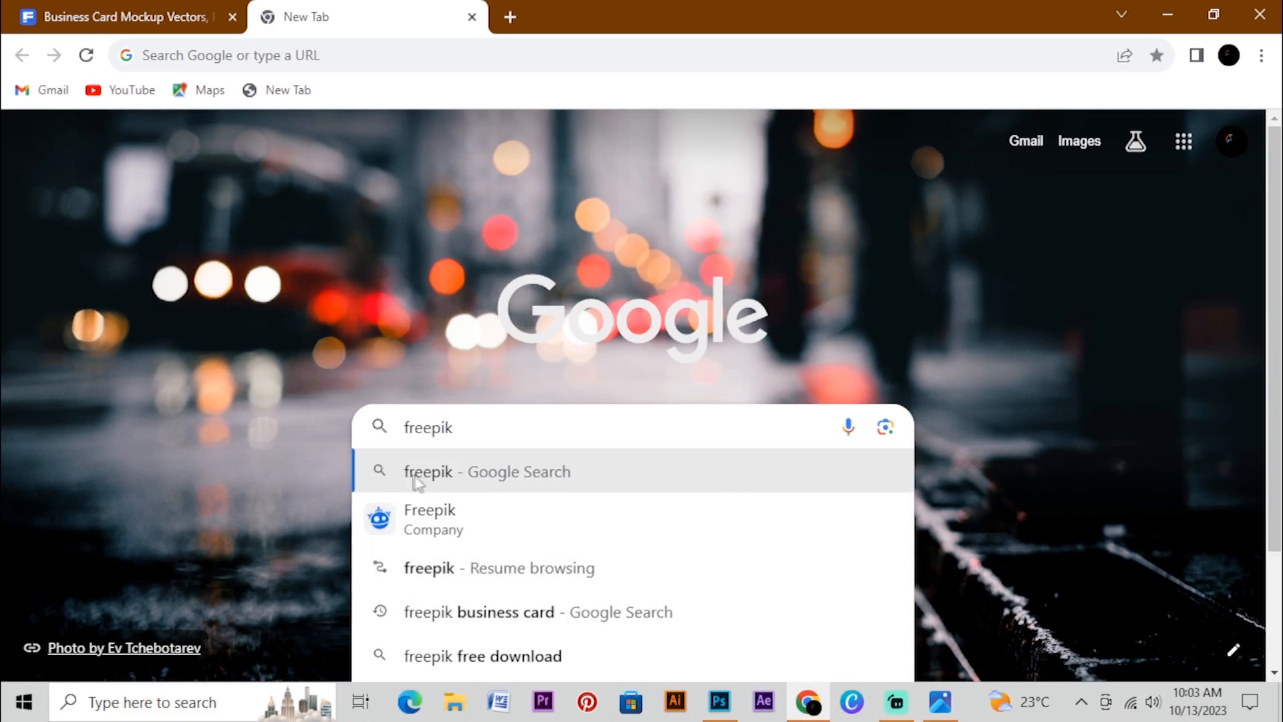
Open the Freepik website from a Google search for freepik and search its assets for "business card mockup"
click(448, 481)
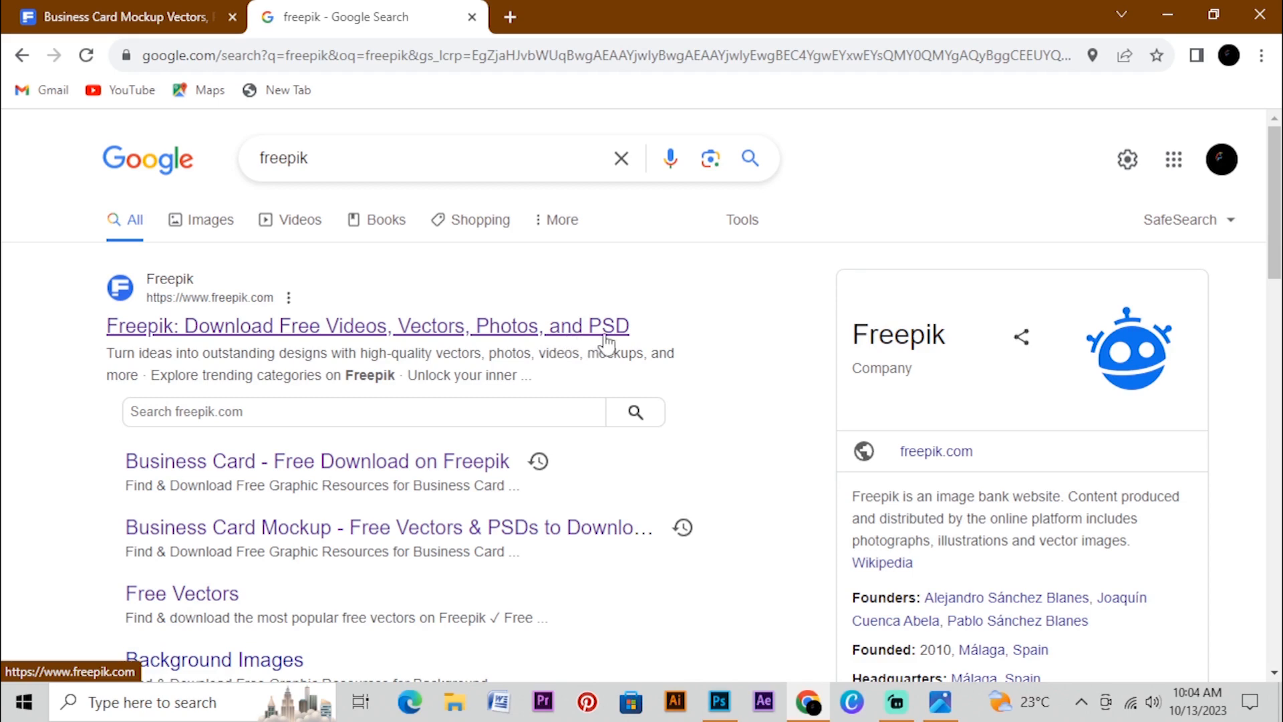
click(515, 336)
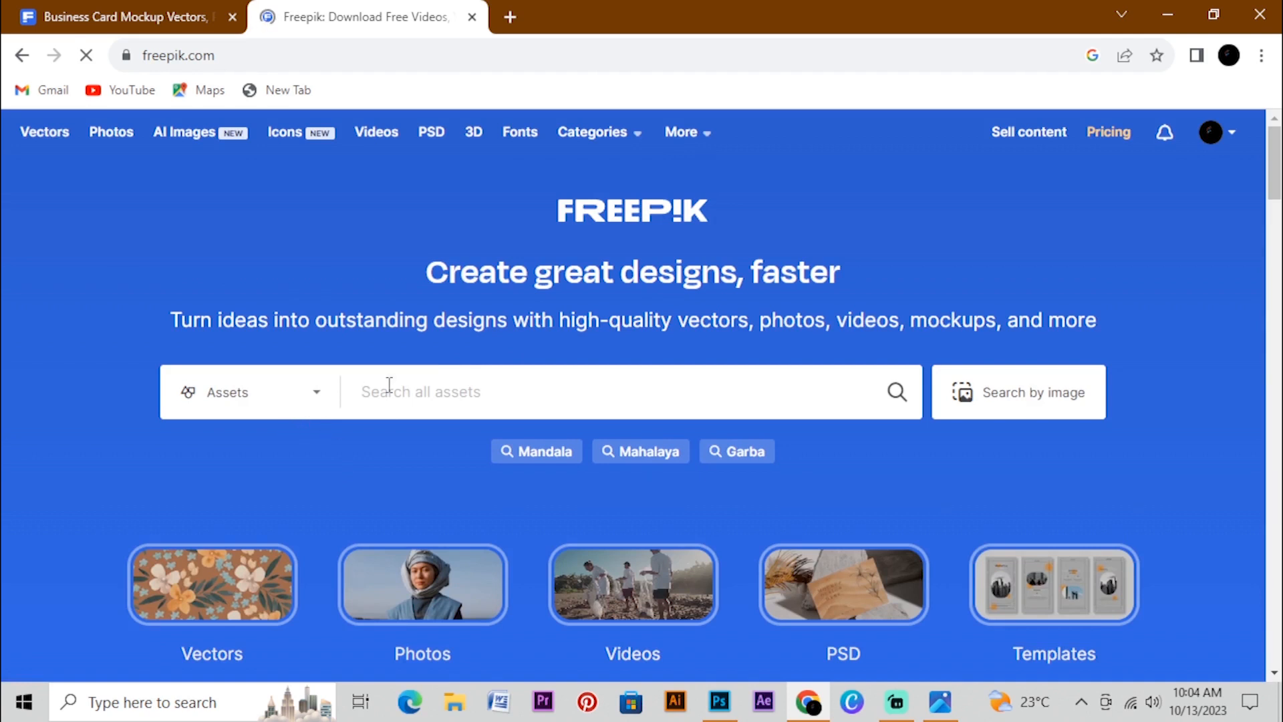
text(bu)
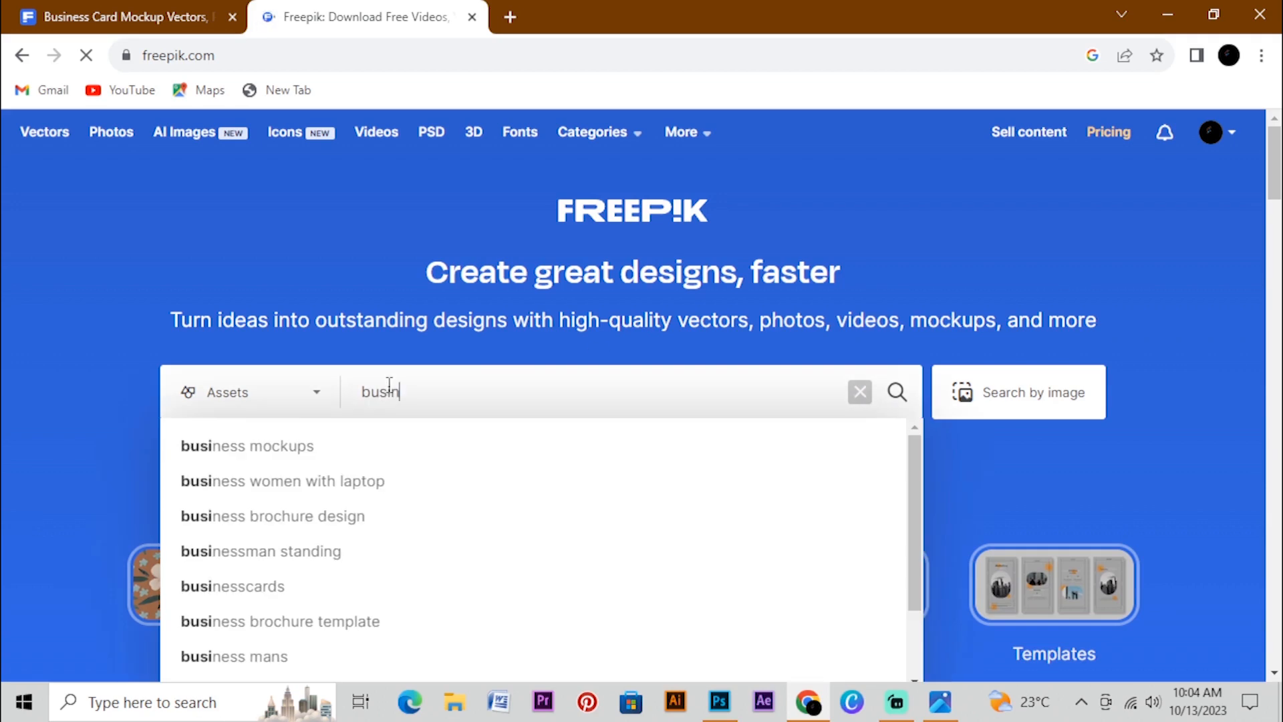
text(sine)
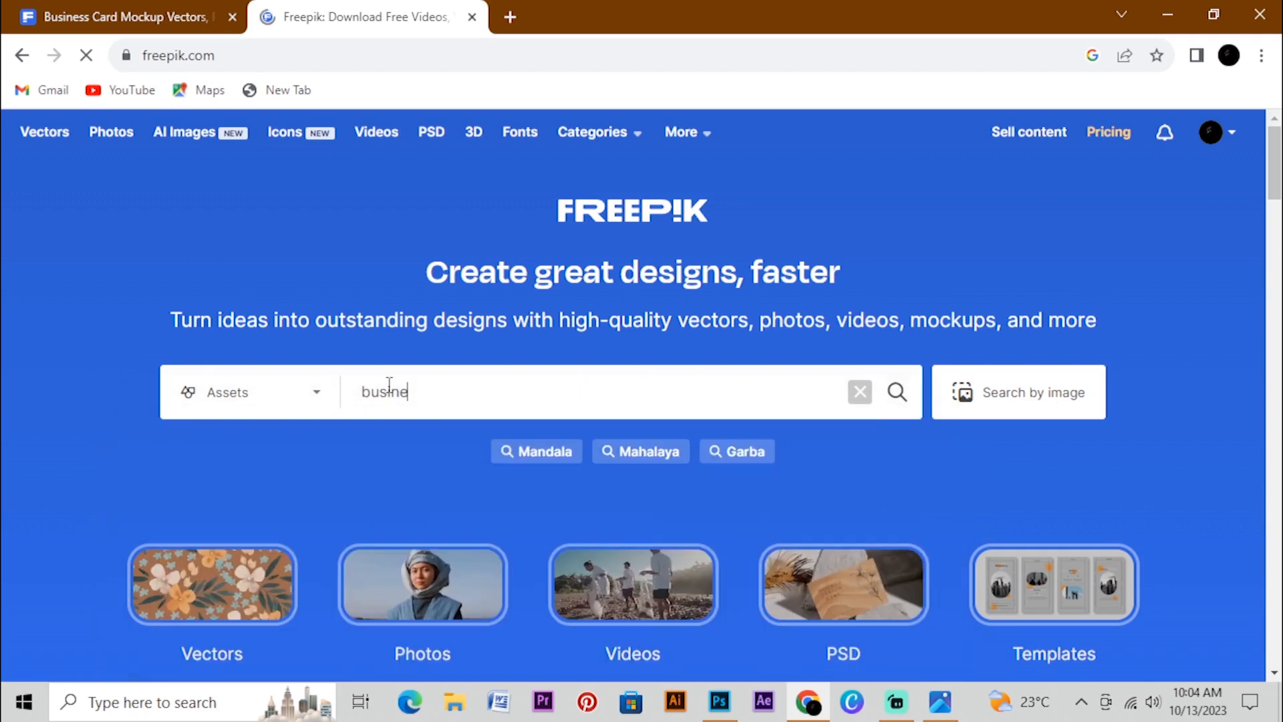
text(ss )
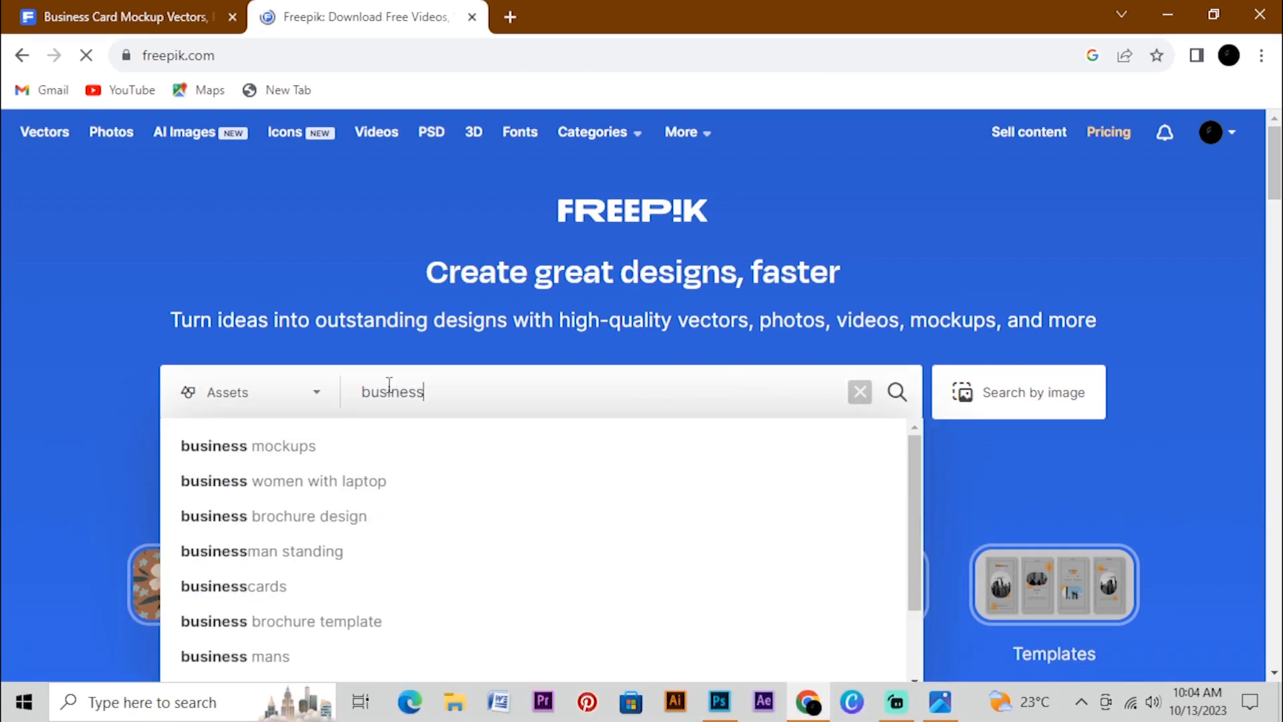
text(card)
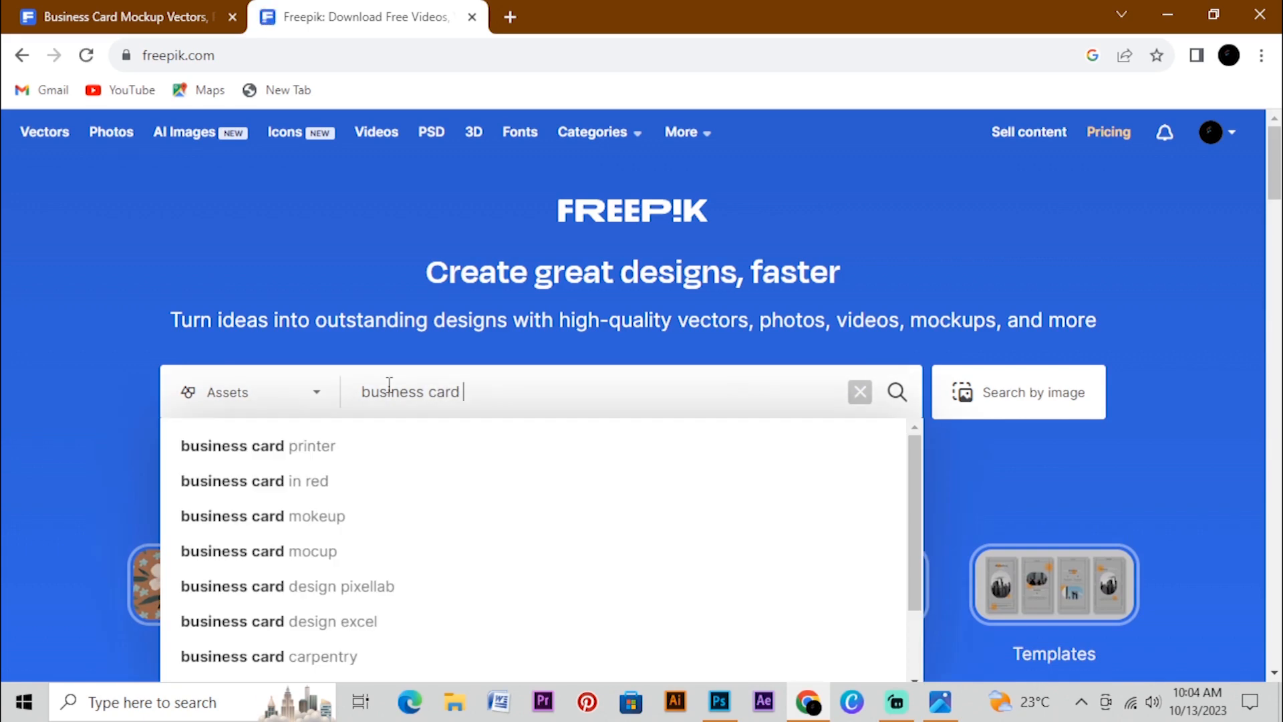
text(mo)
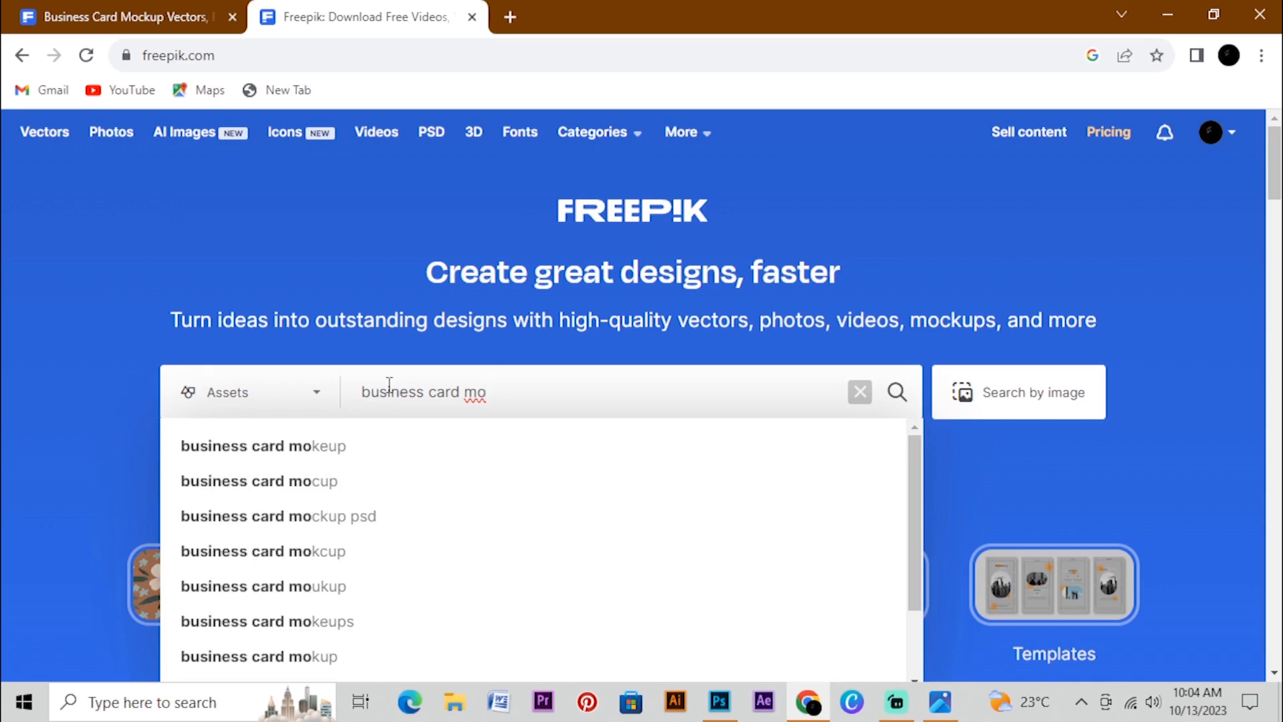
text(c)
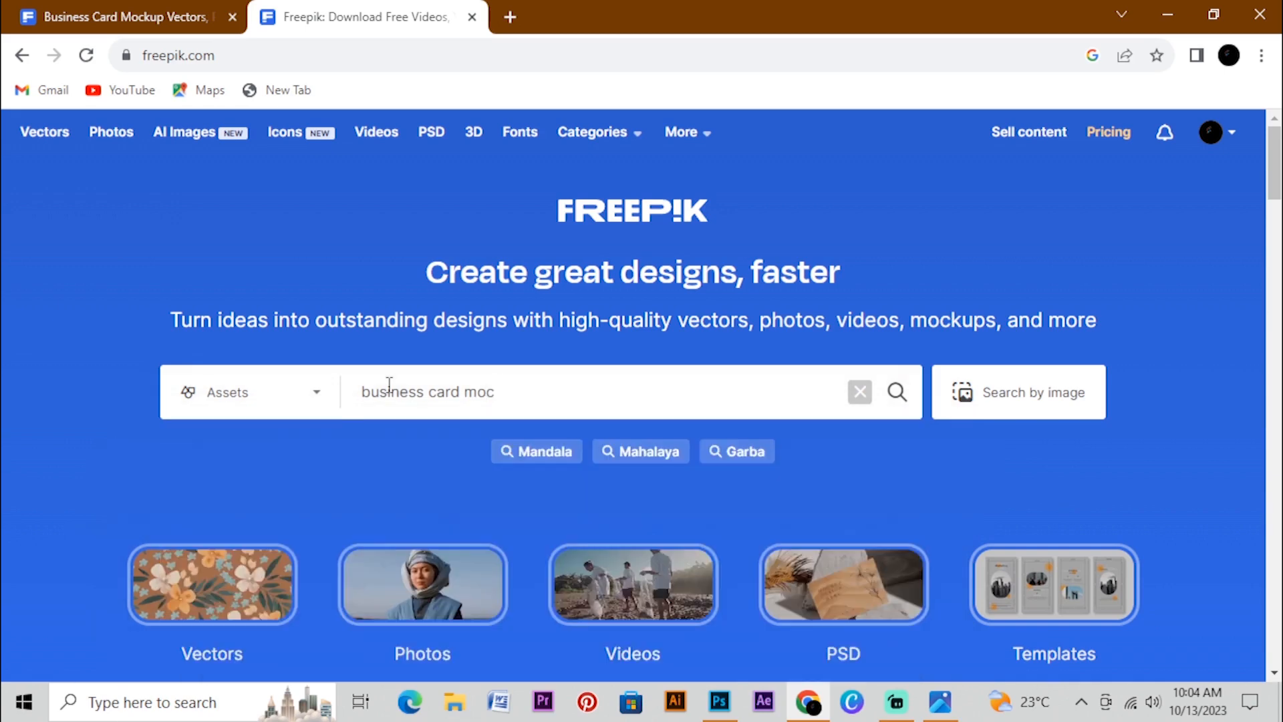
text(k)
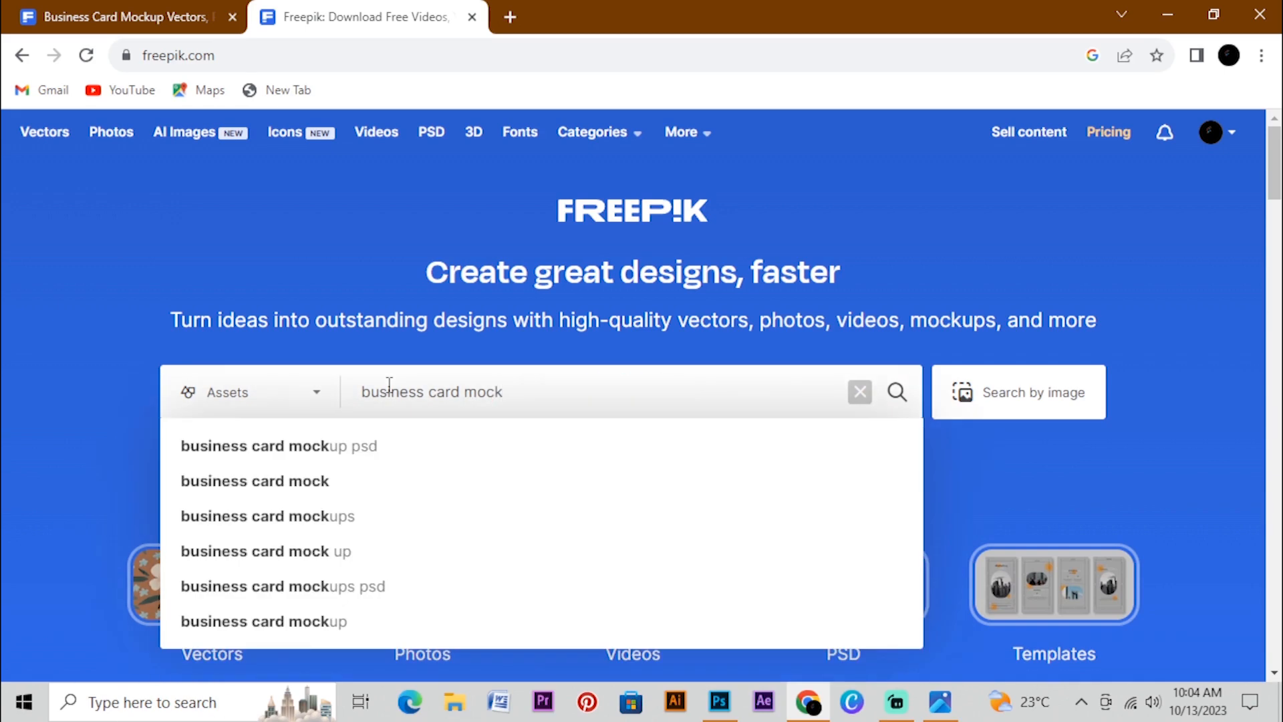
text(u)
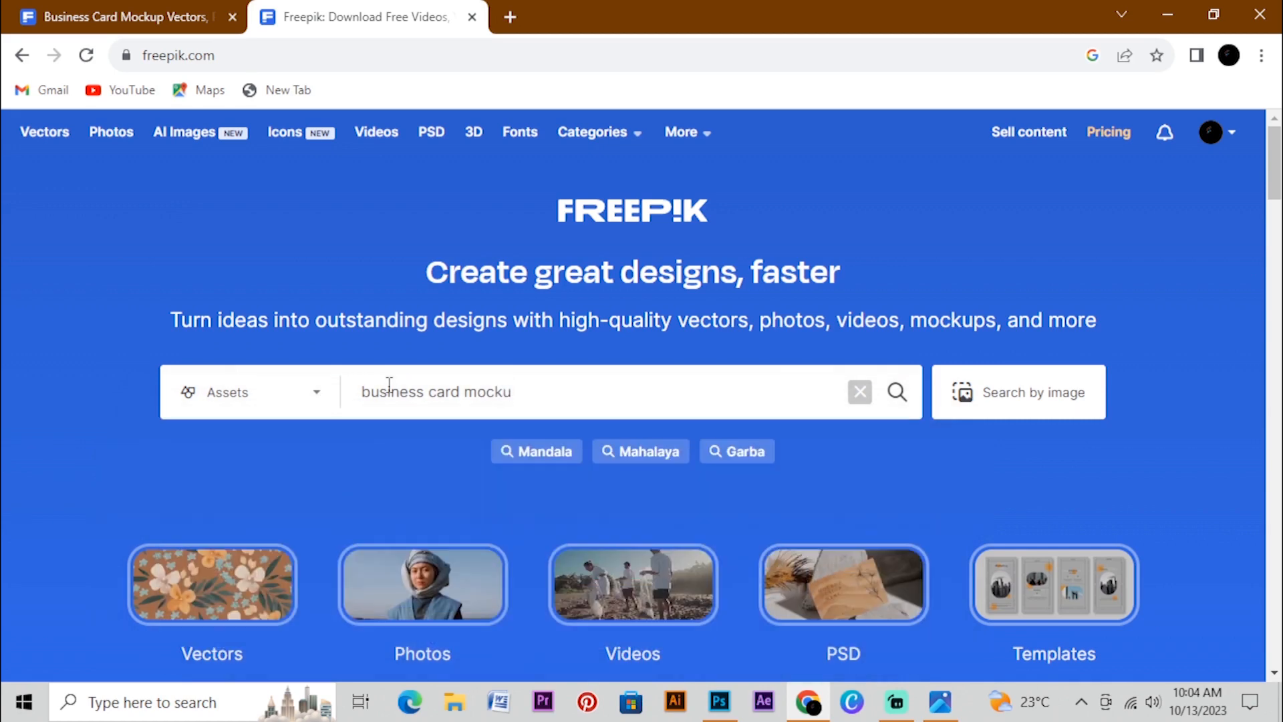
text(p)
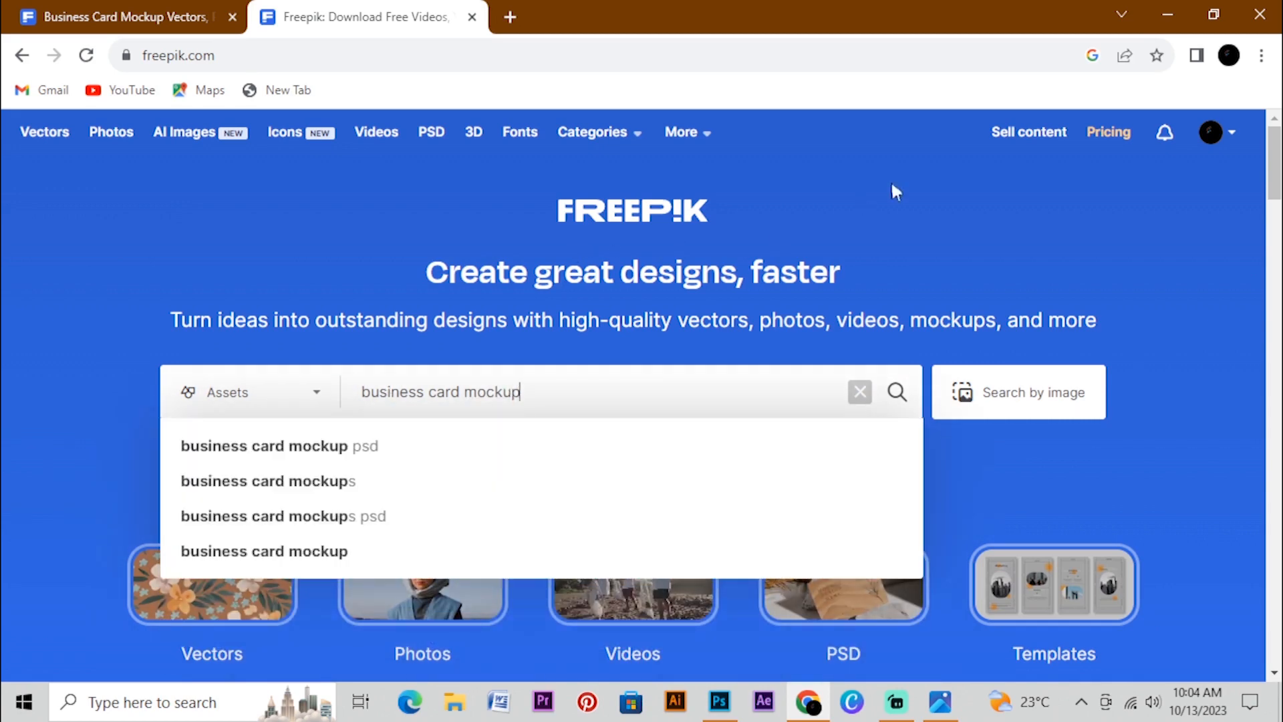
click(899, 401)
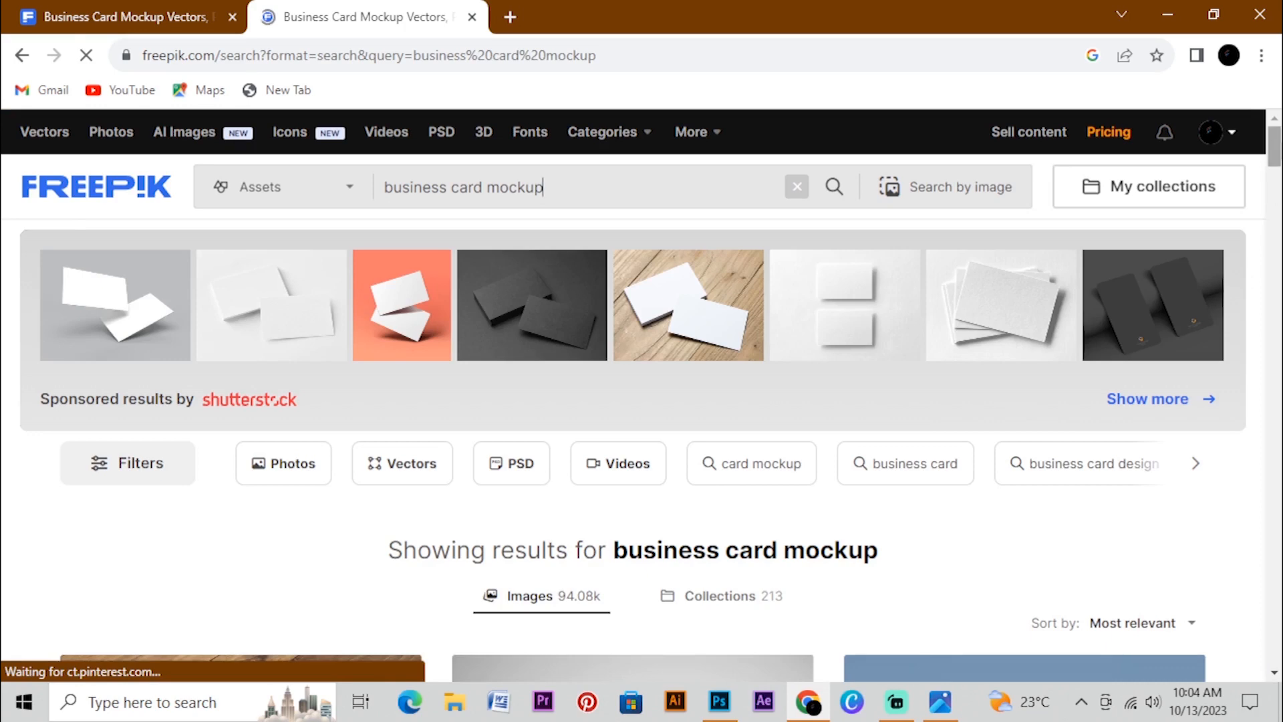
Browse the business card mockup results and examine the available card designs
scroll(1275, 161, down, 8)
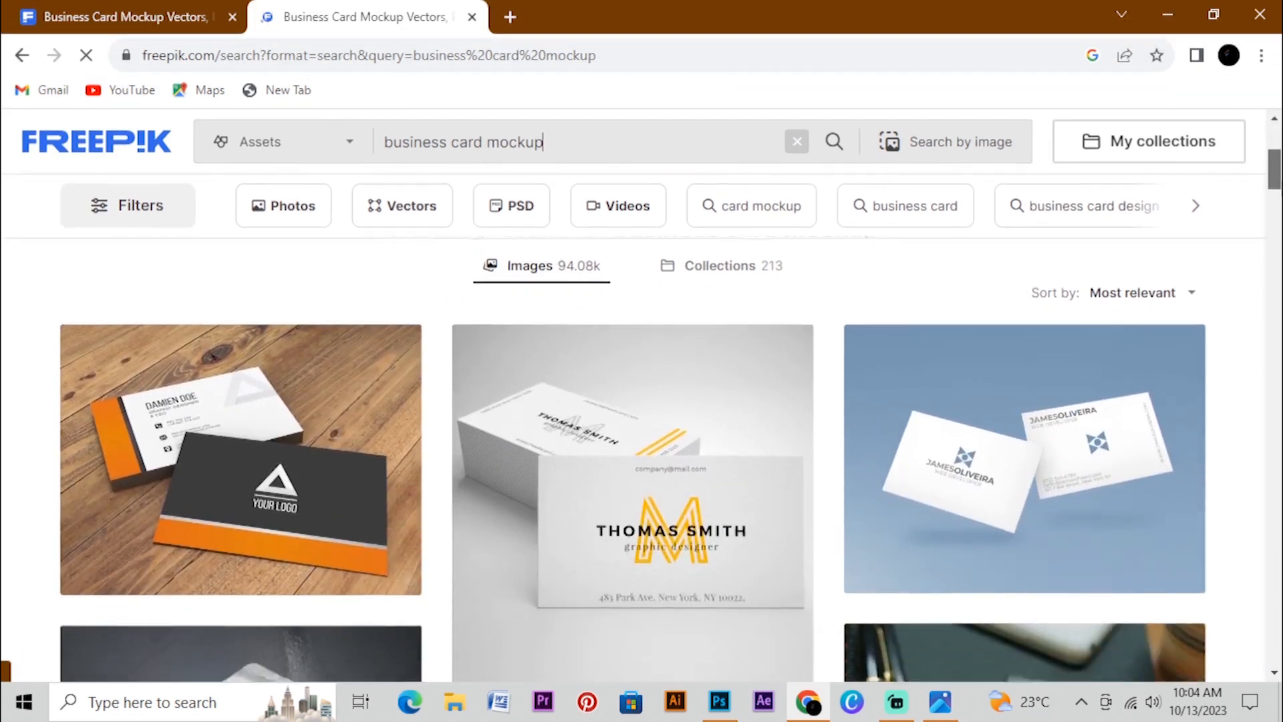
scroll(1275, 160, down, 3)
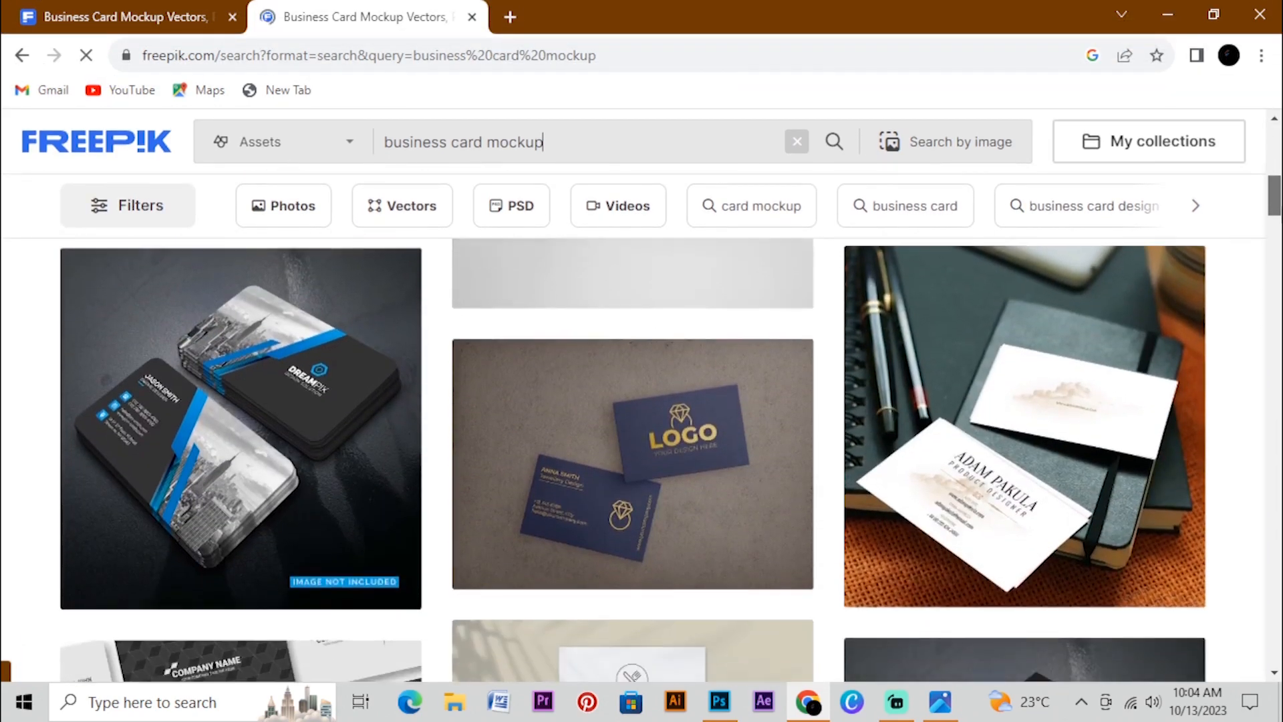
scroll(668, 461, down, 5)
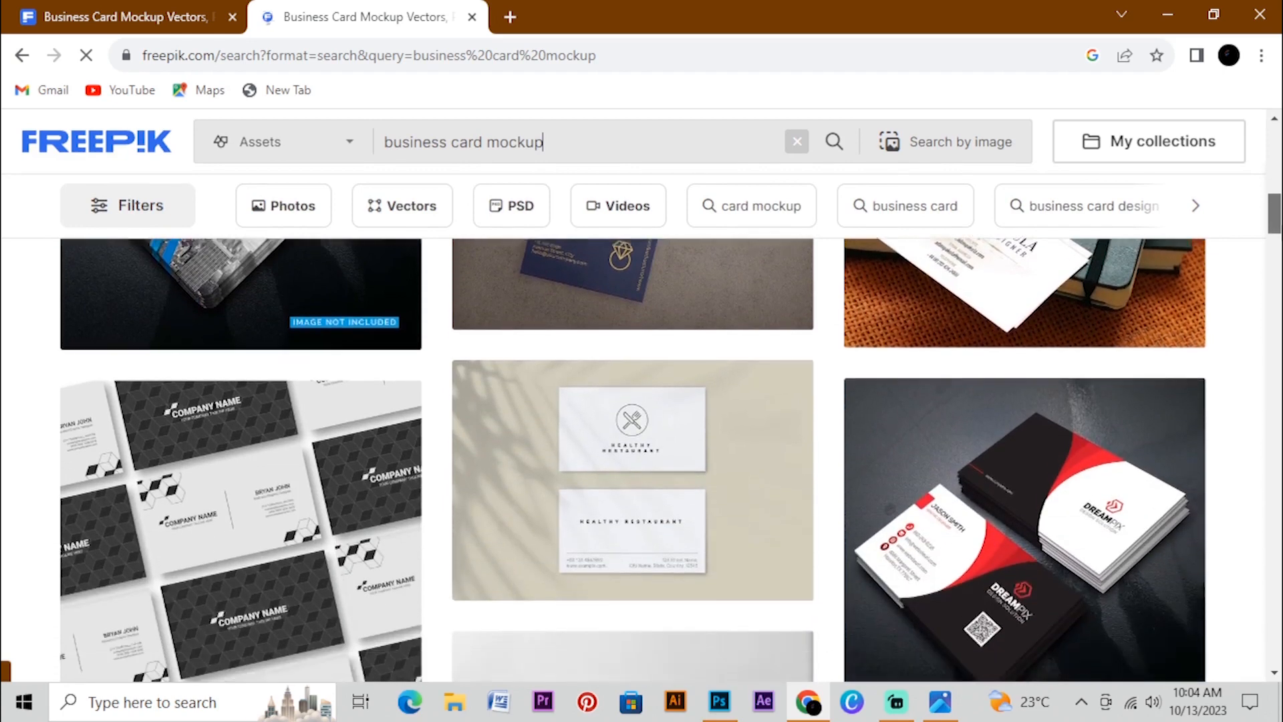
scroll(669, 461, down, 6)
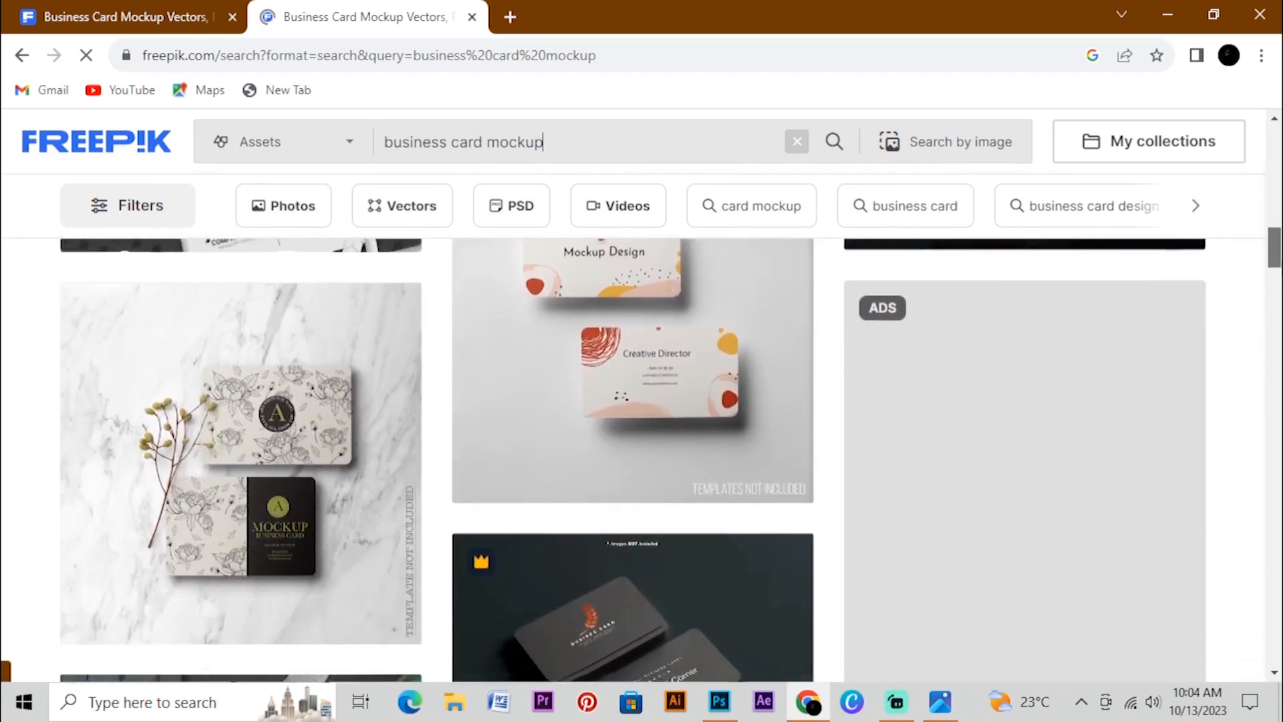
scroll(668, 461, down, 4)
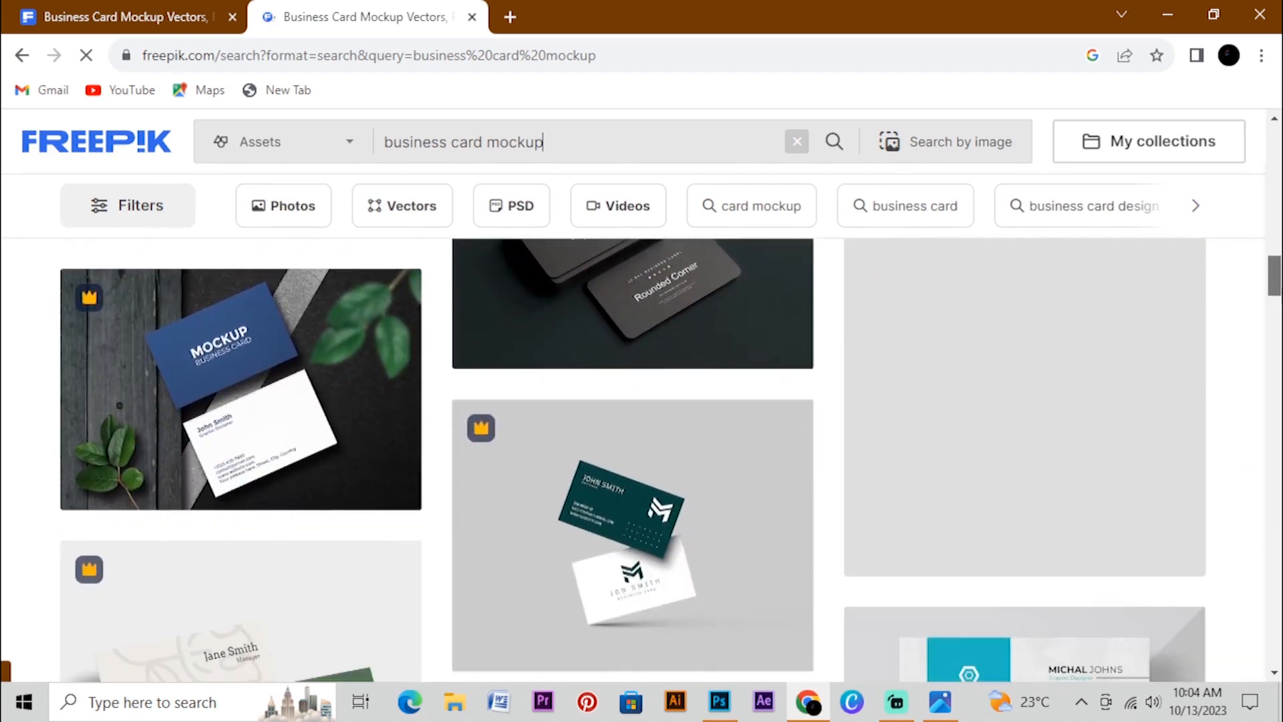
scroll(668, 461, down, 7)
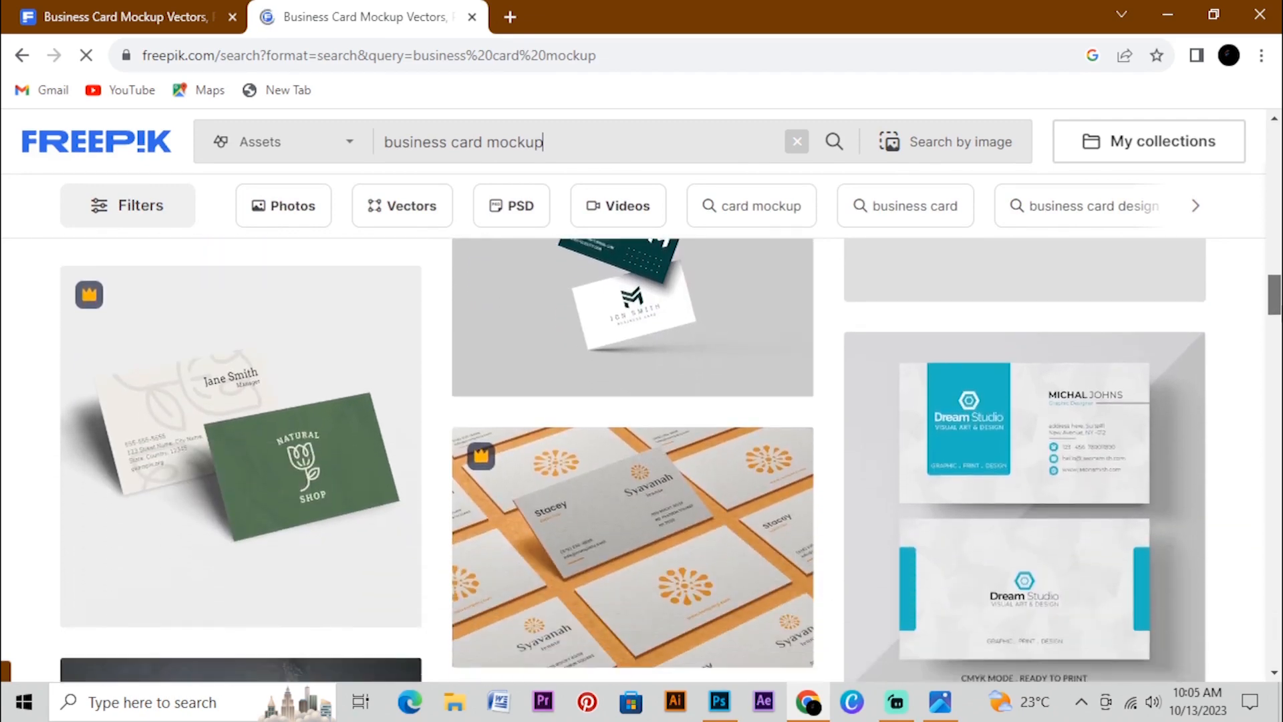
scroll(668, 461, down, 7)
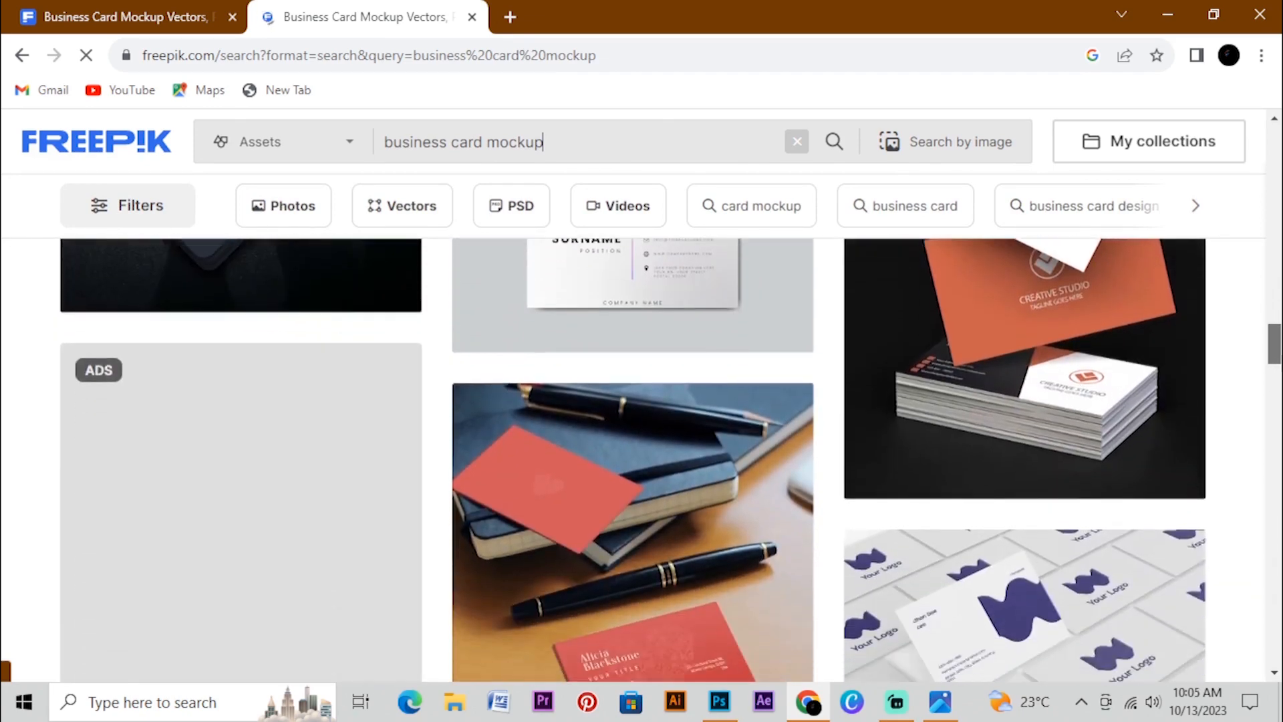
drag(1271, 356, 1240, 214)
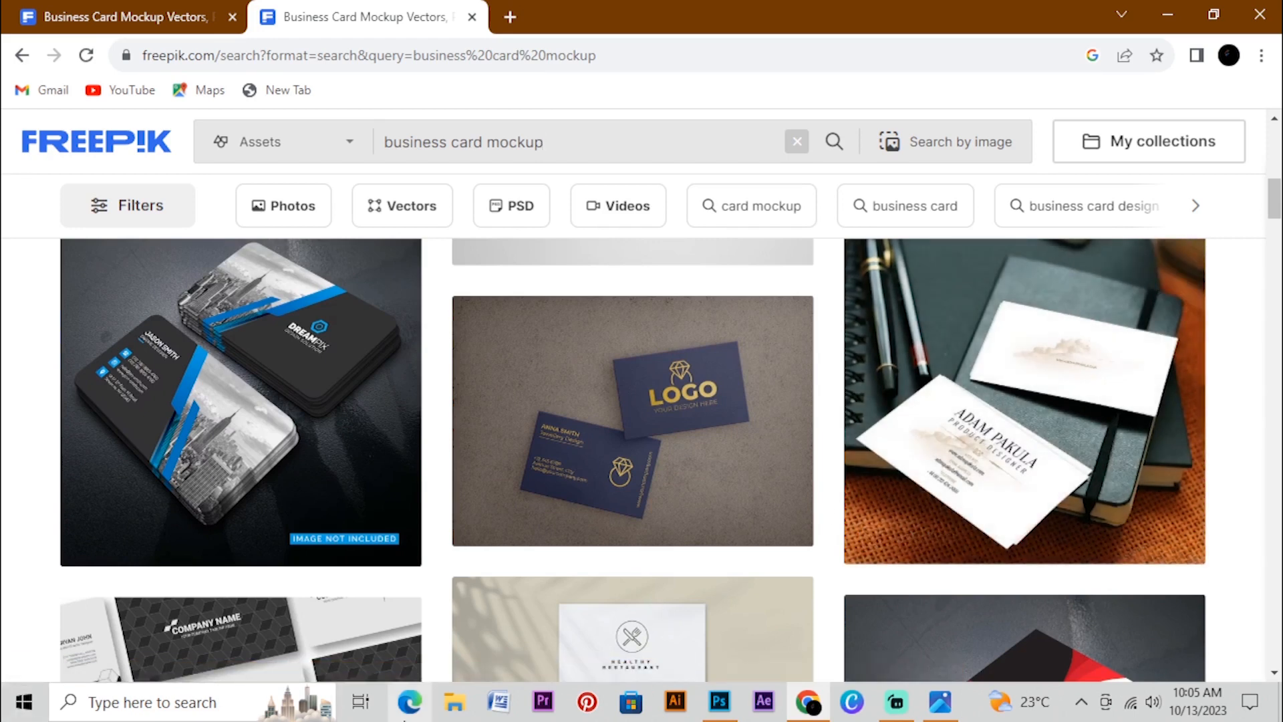
Switch to File Explorer and open the mockup file 91.psd from the Desktop folder in Photoshop
click(457, 707)
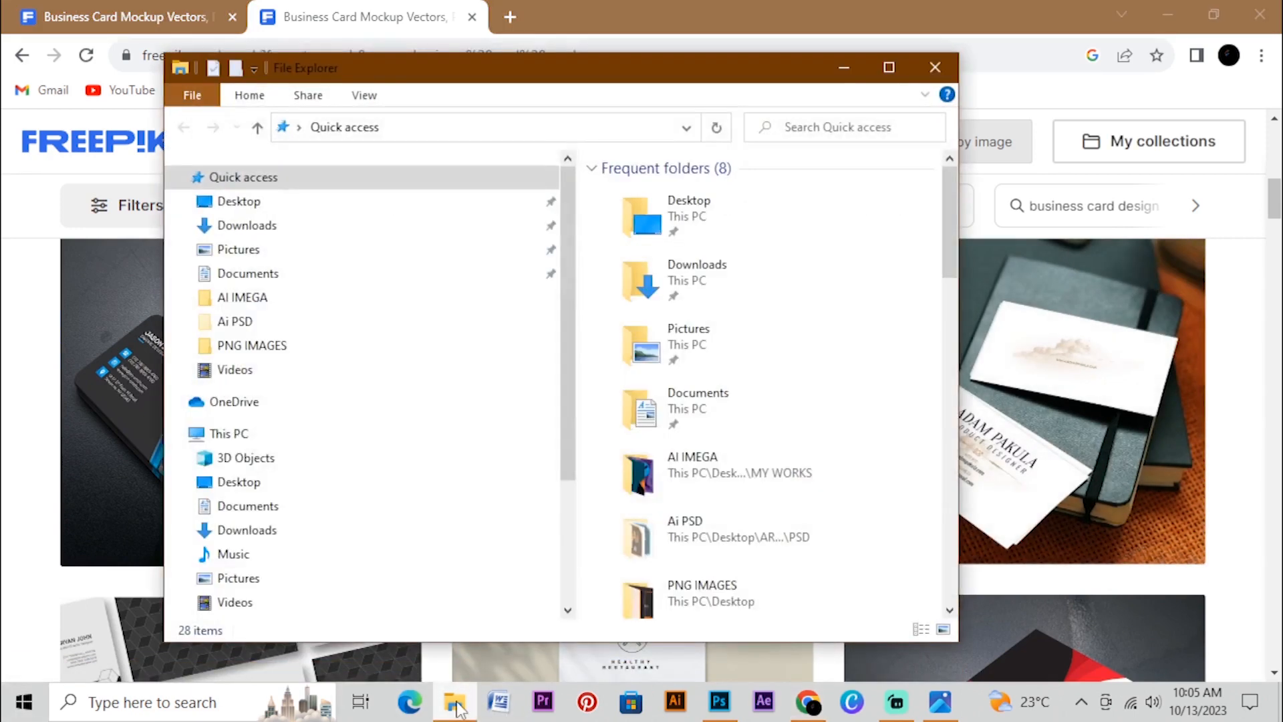
click(889, 67)
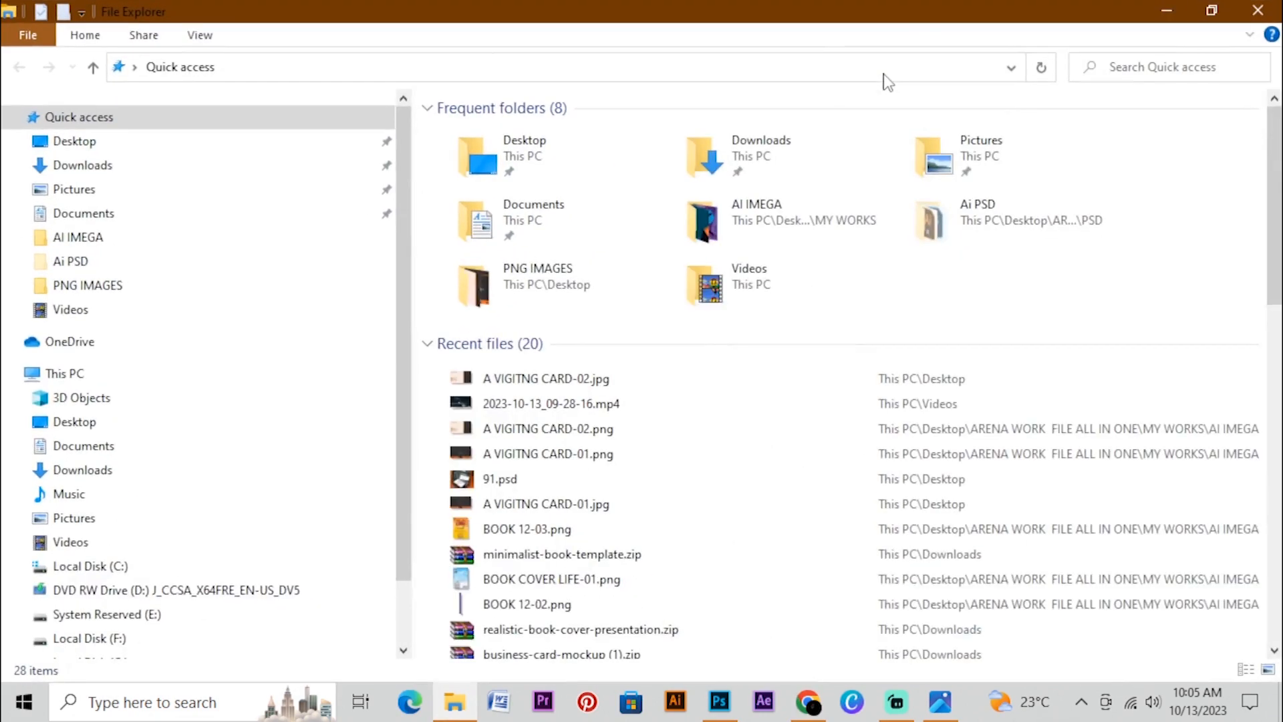
click(60, 157)
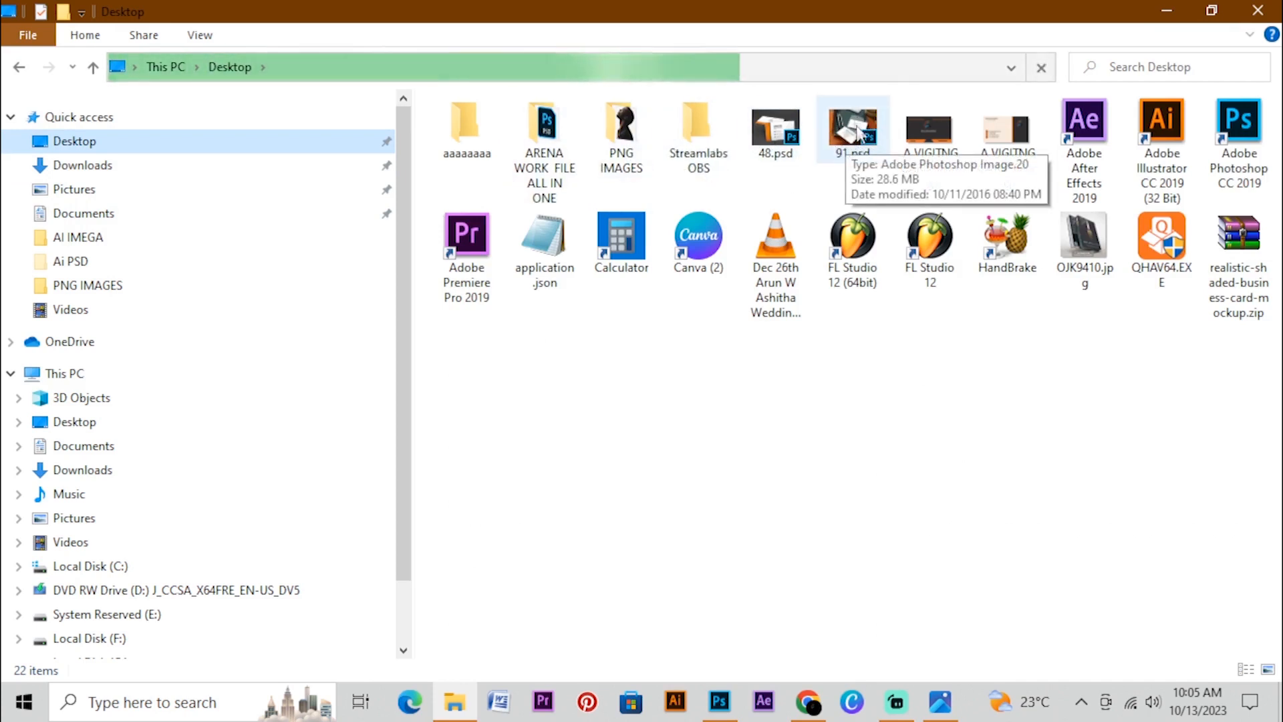
click(847, 142)
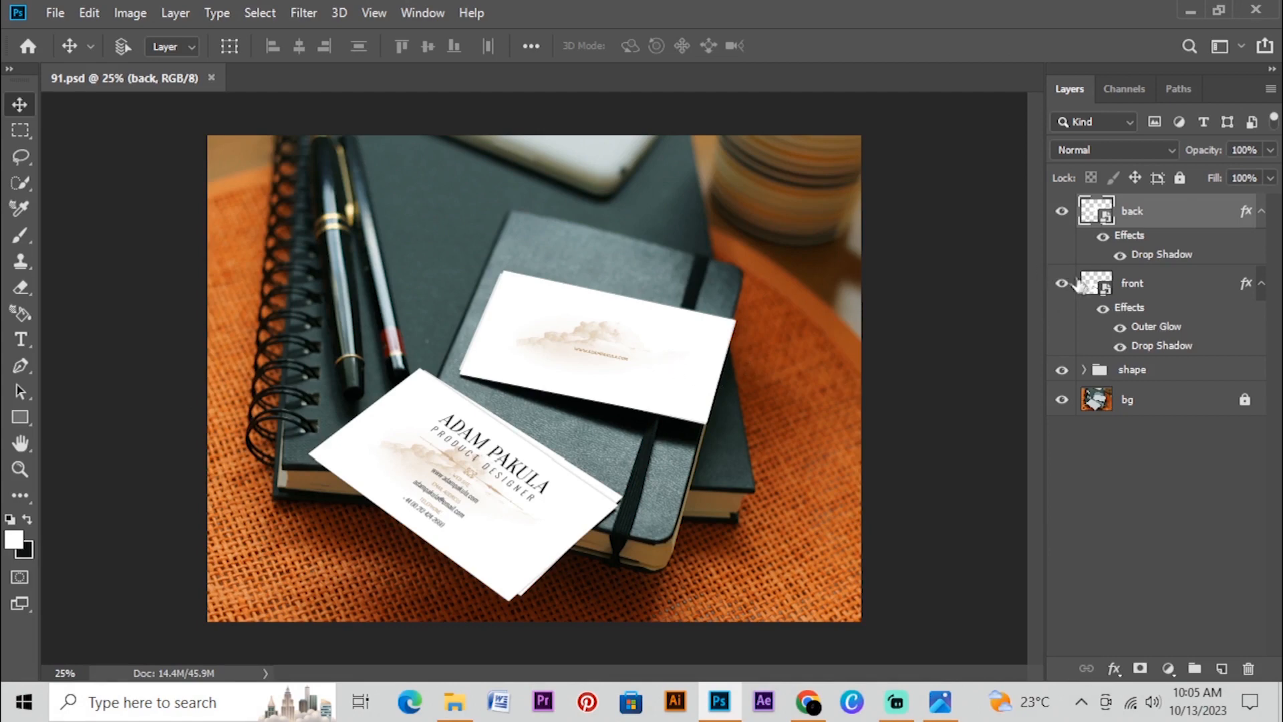
Open the contents of the front smart object and place A VIGITNG CARD-01.jpg in it as an embedded image
click(1094, 288)
double_click(1094, 287)
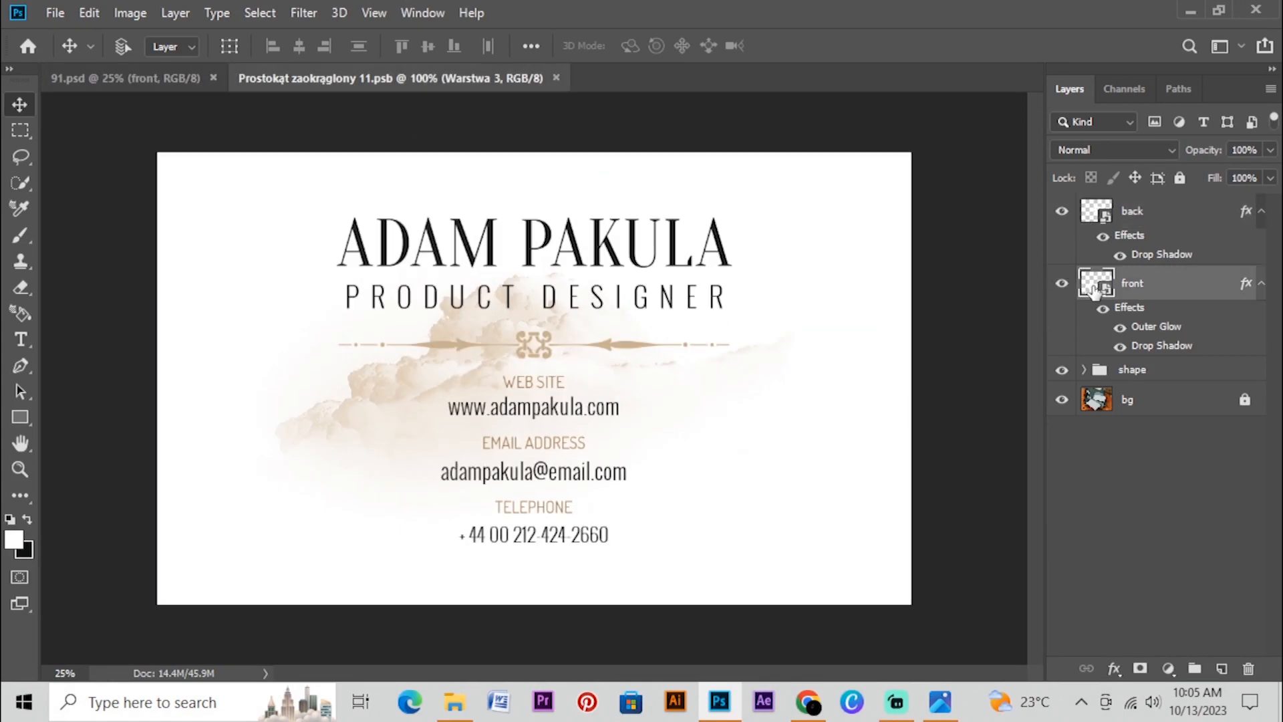
click(44, 12)
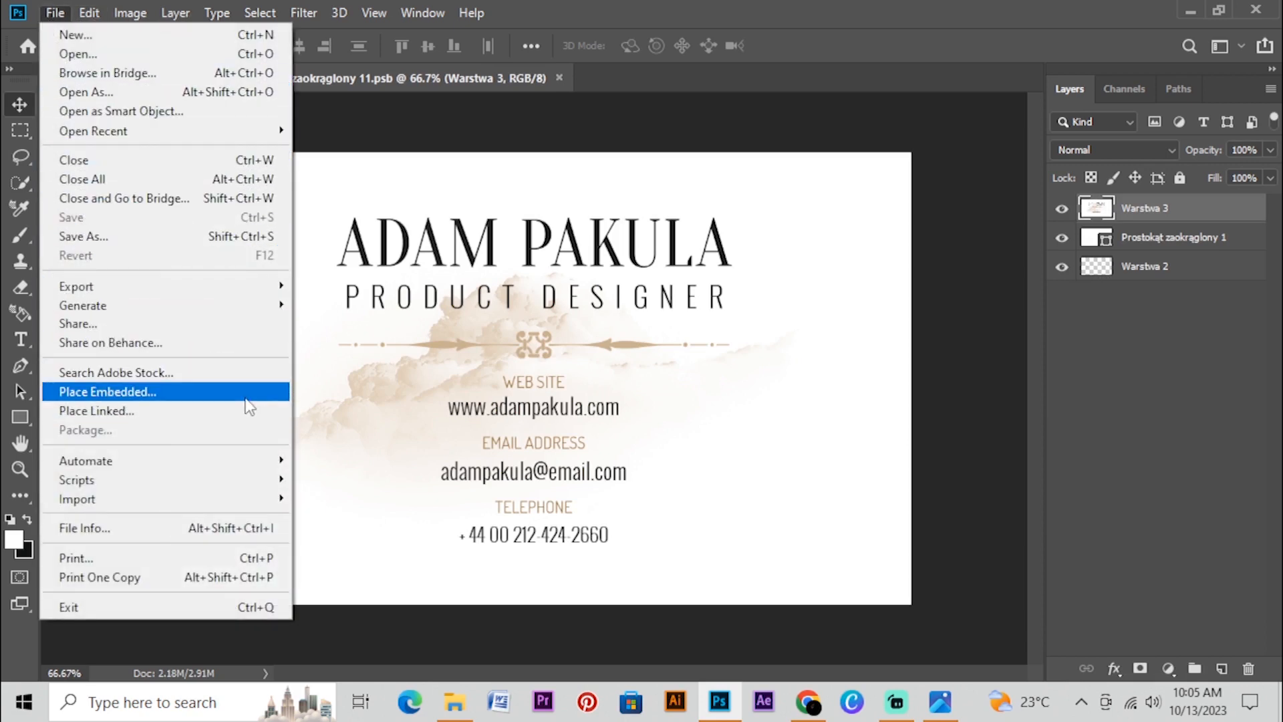
click(276, 403)
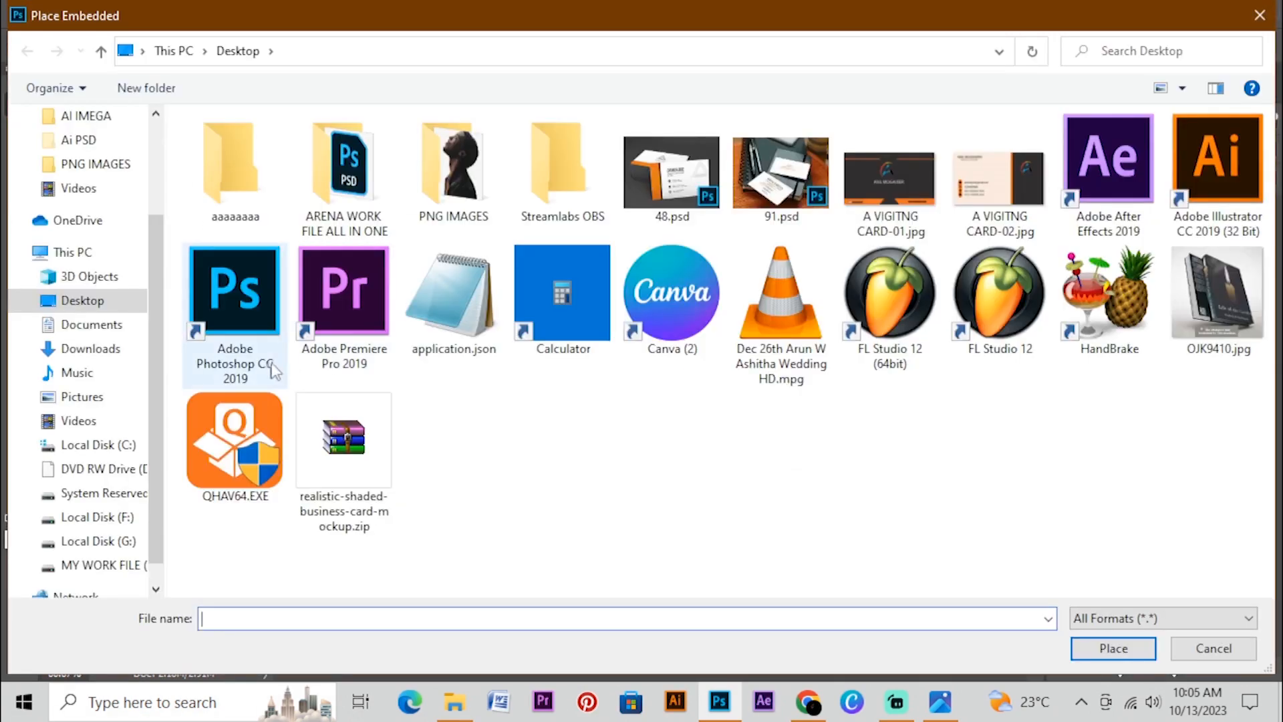
click(902, 200)
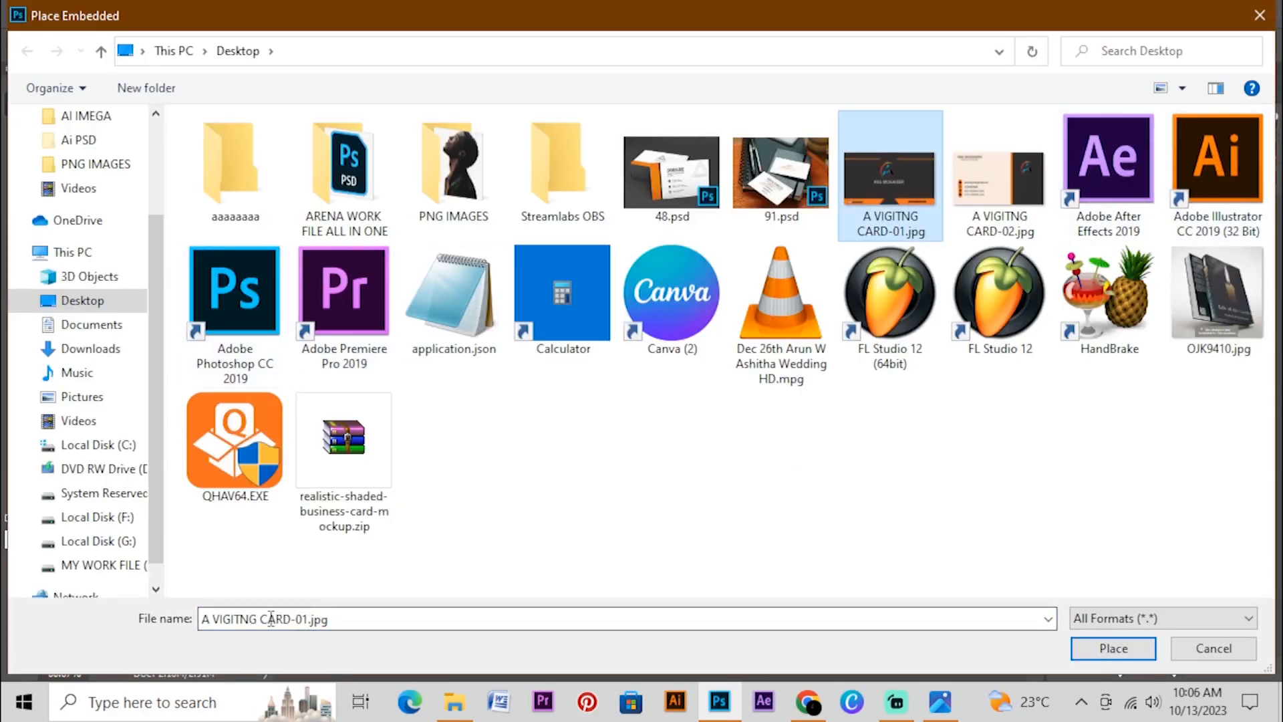
click(1113, 649)
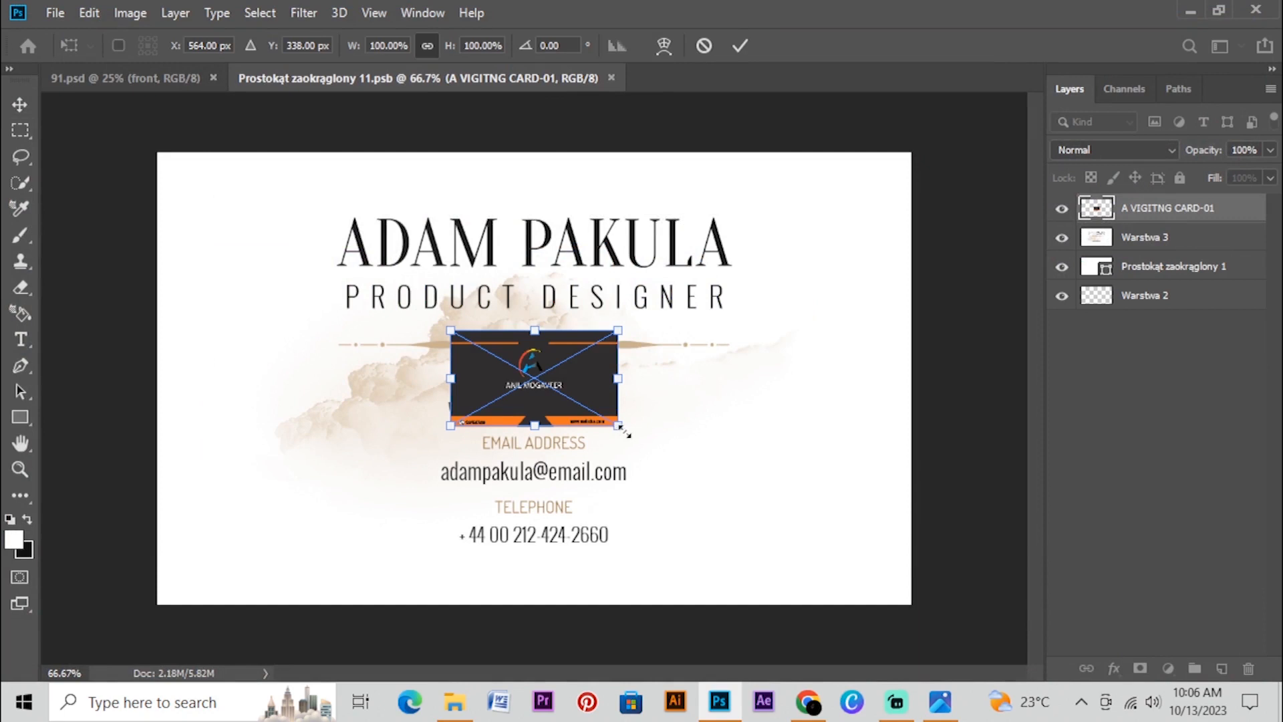
Scale the placed card design proportionally to about 469% so it covers the whole canvas, and commit the transform
drag(627, 431, 925, 588)
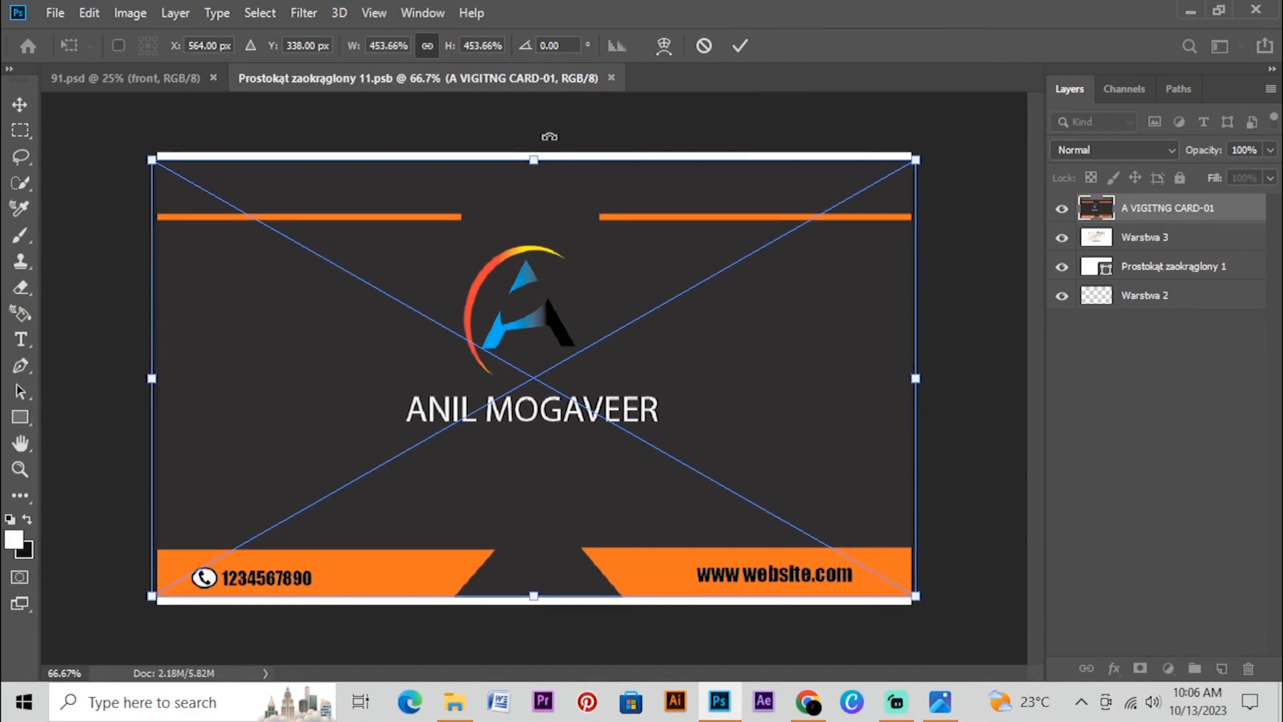
drag(534, 155, 533, 153)
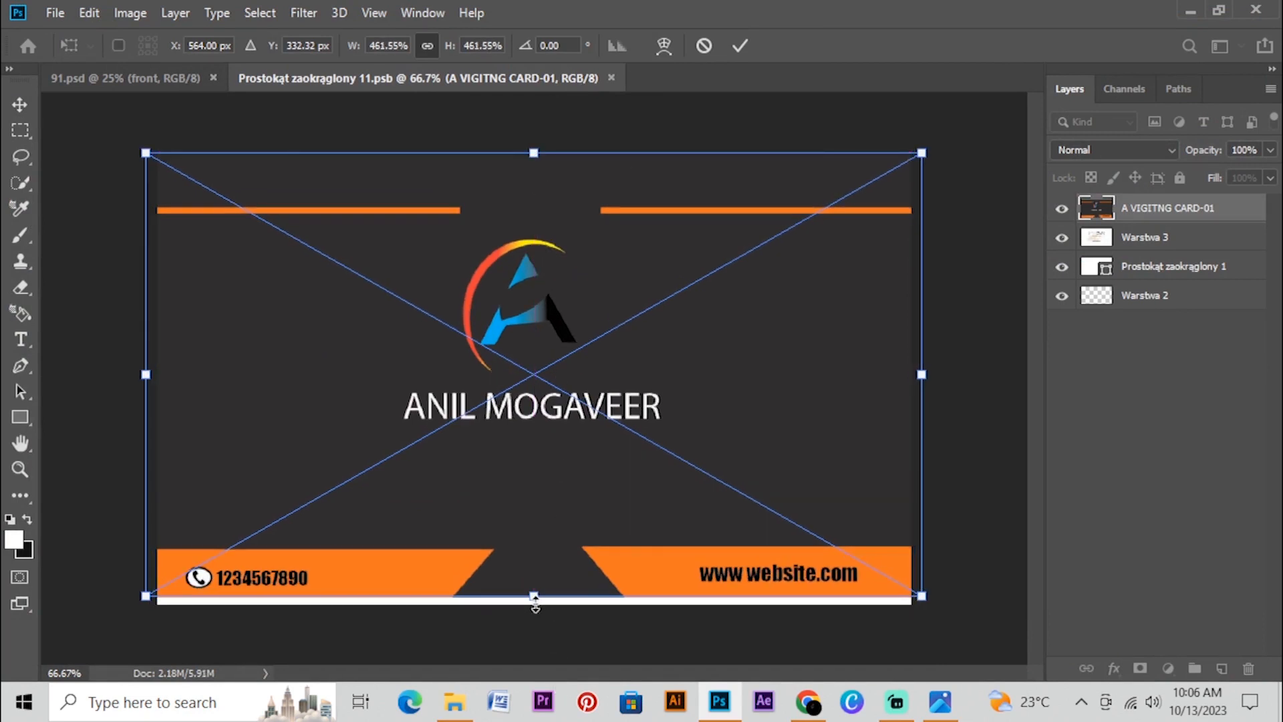
drag(536, 607, 537, 612)
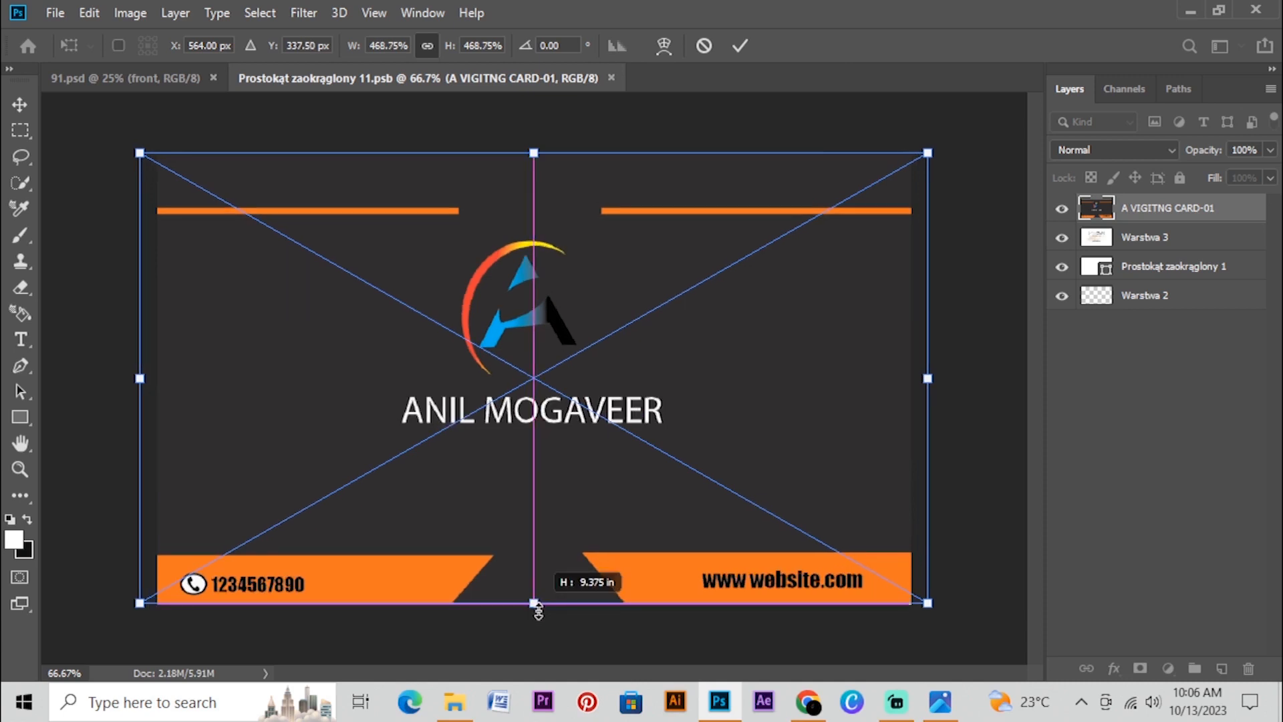
drag(539, 611, 540, 612)
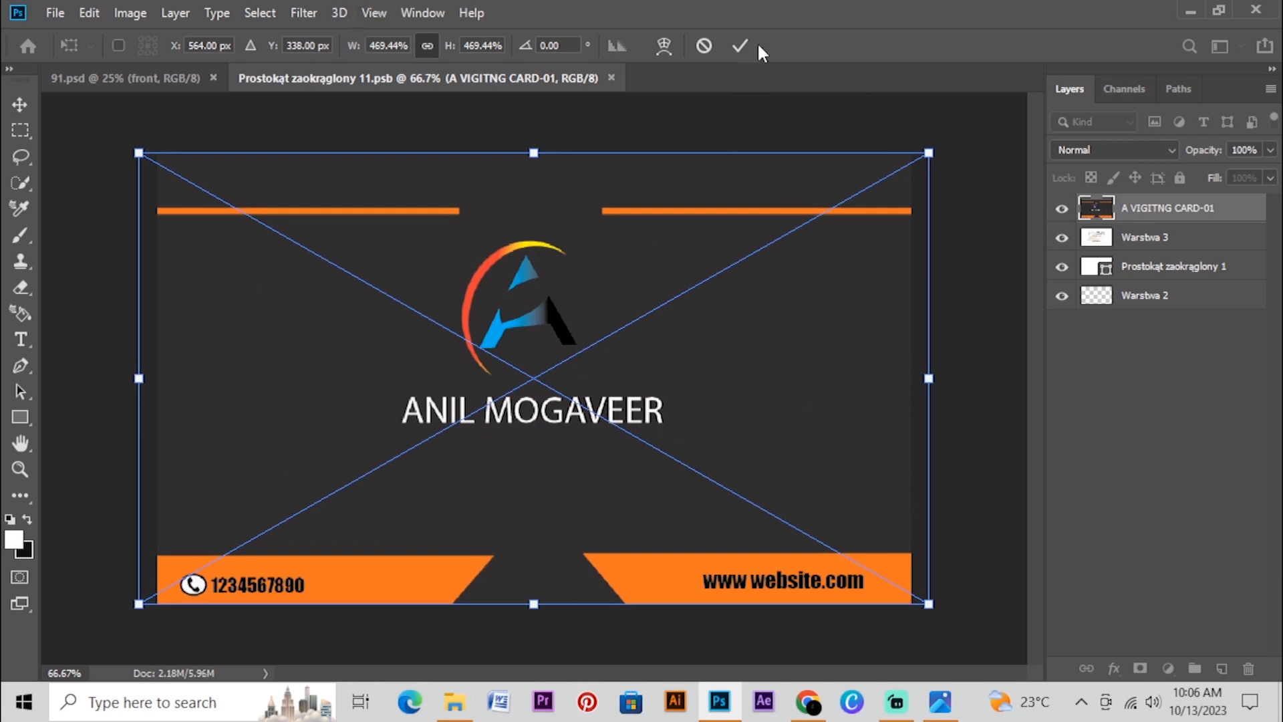
click(739, 45)
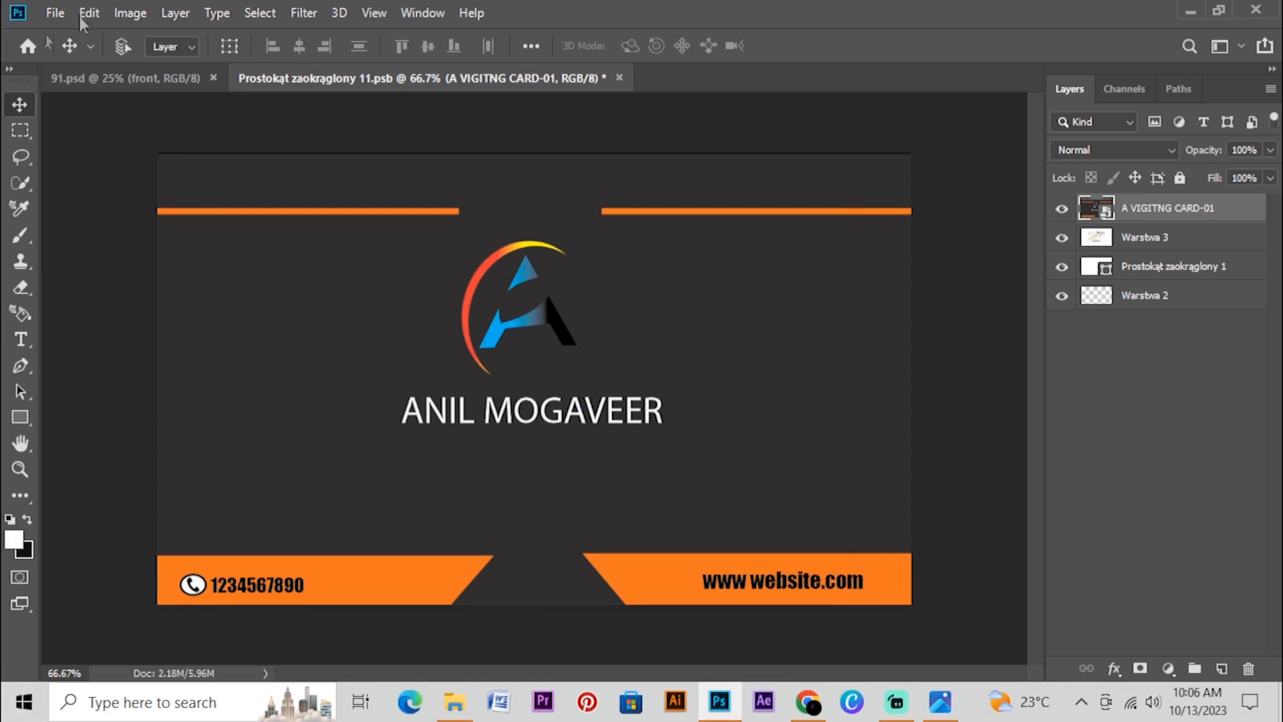
Save the edited front smart object contents and return to the 91.psd mockup document
click(53, 12)
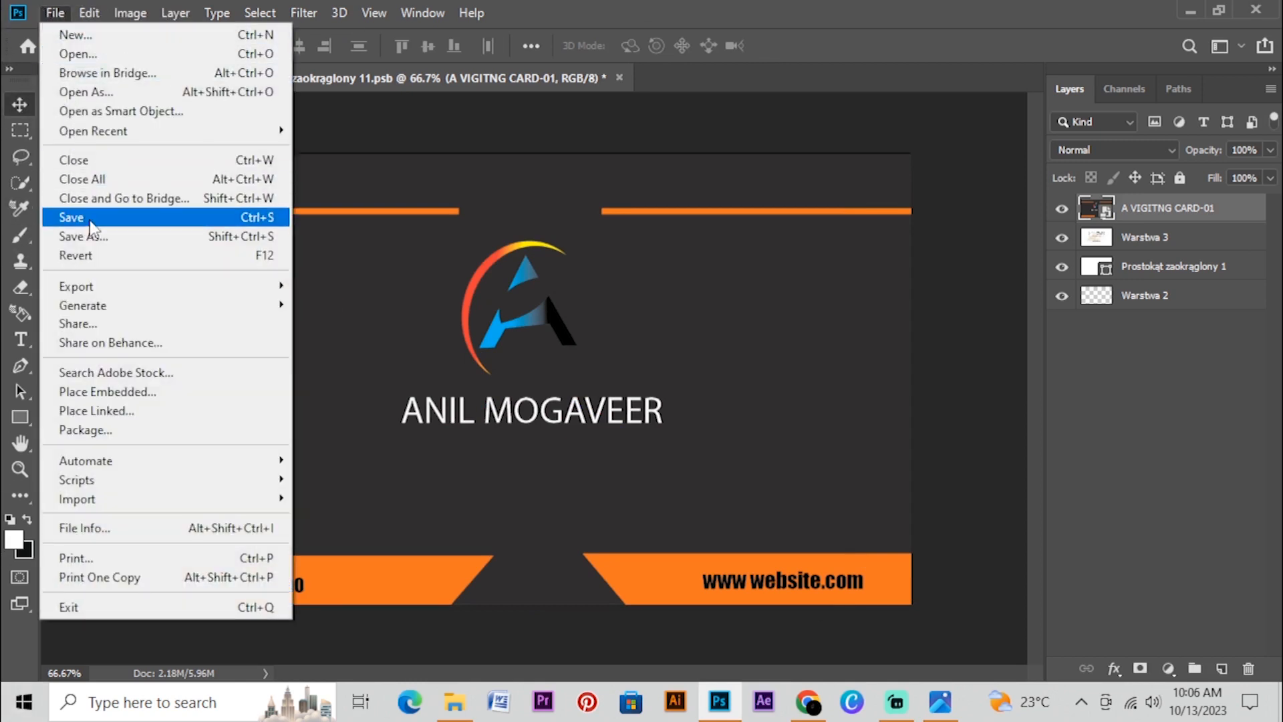
click(90, 225)
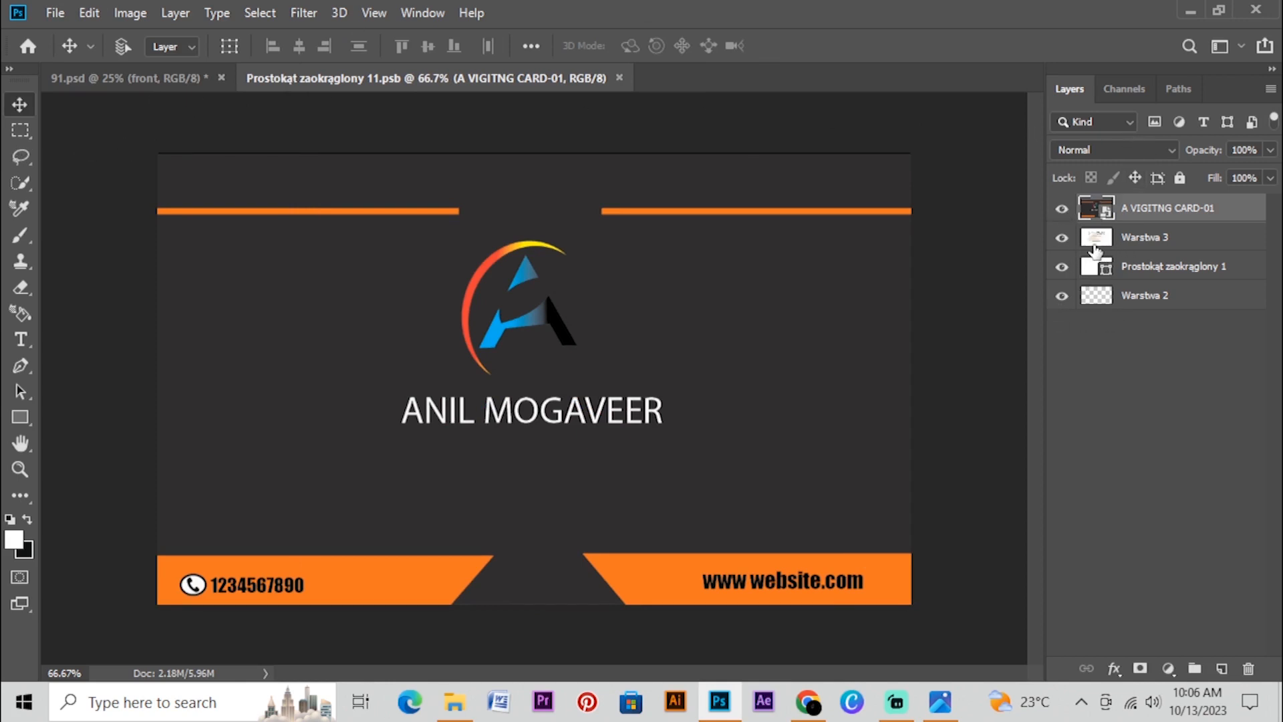
click(200, 82)
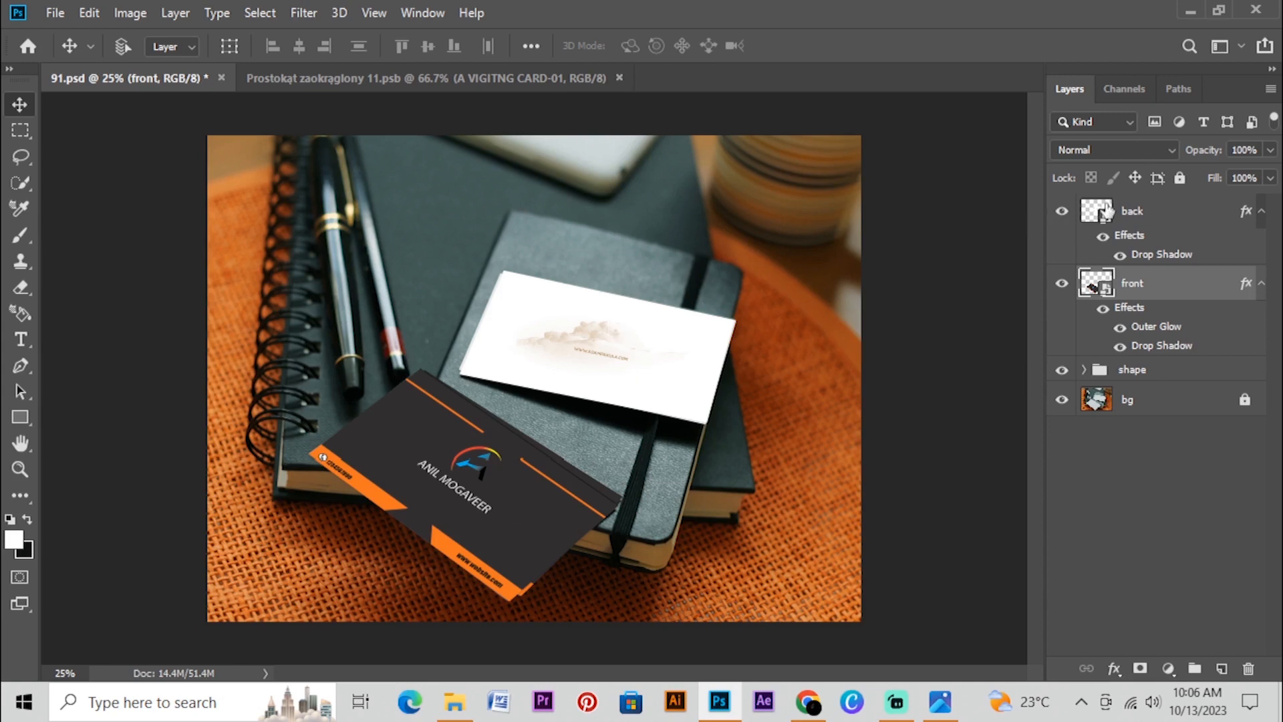
Open the contents of the back smart object and place A VIGITNG CARD-02.jpg in it as an embedded image
click(1103, 213)
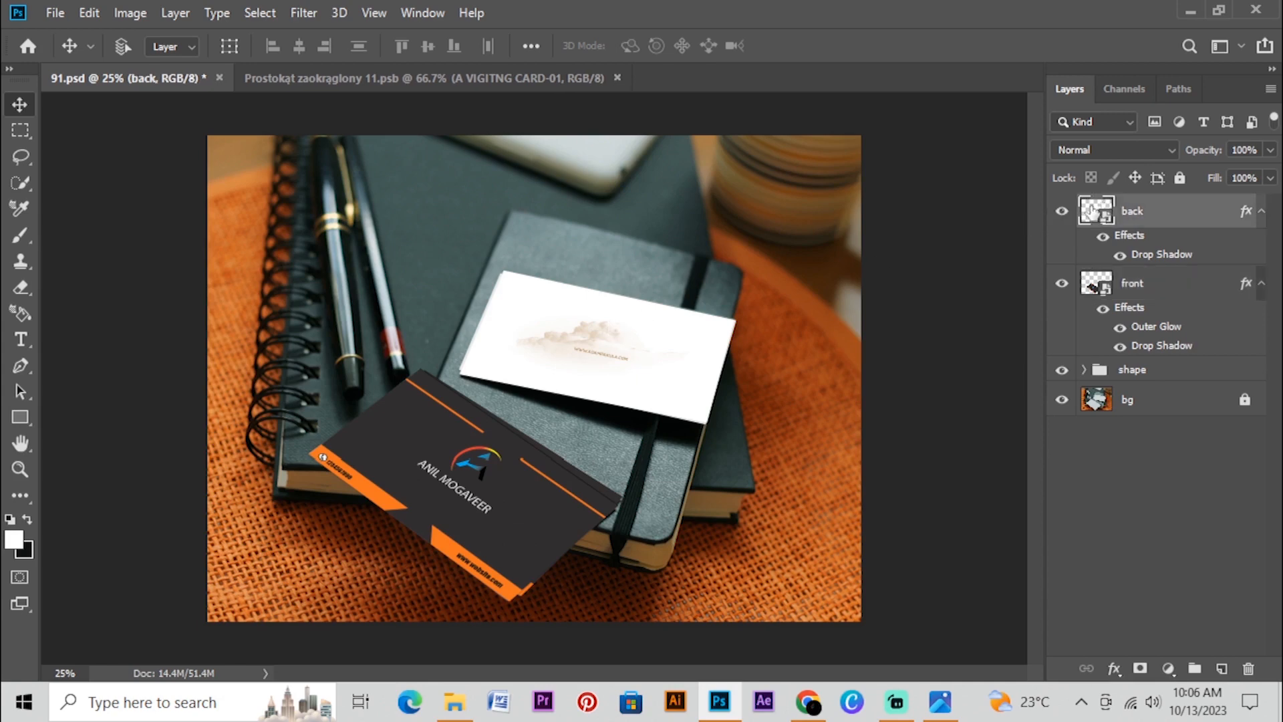
double_click(1091, 213)
click(55, 13)
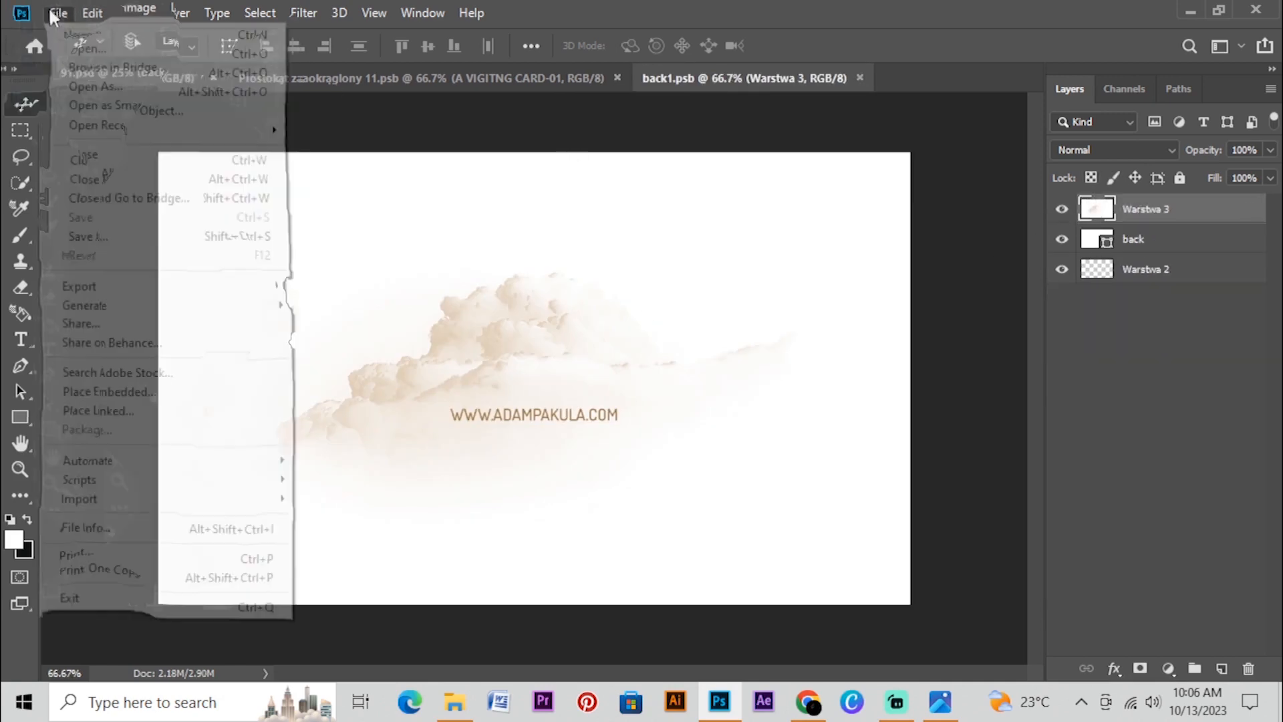
click(100, 392)
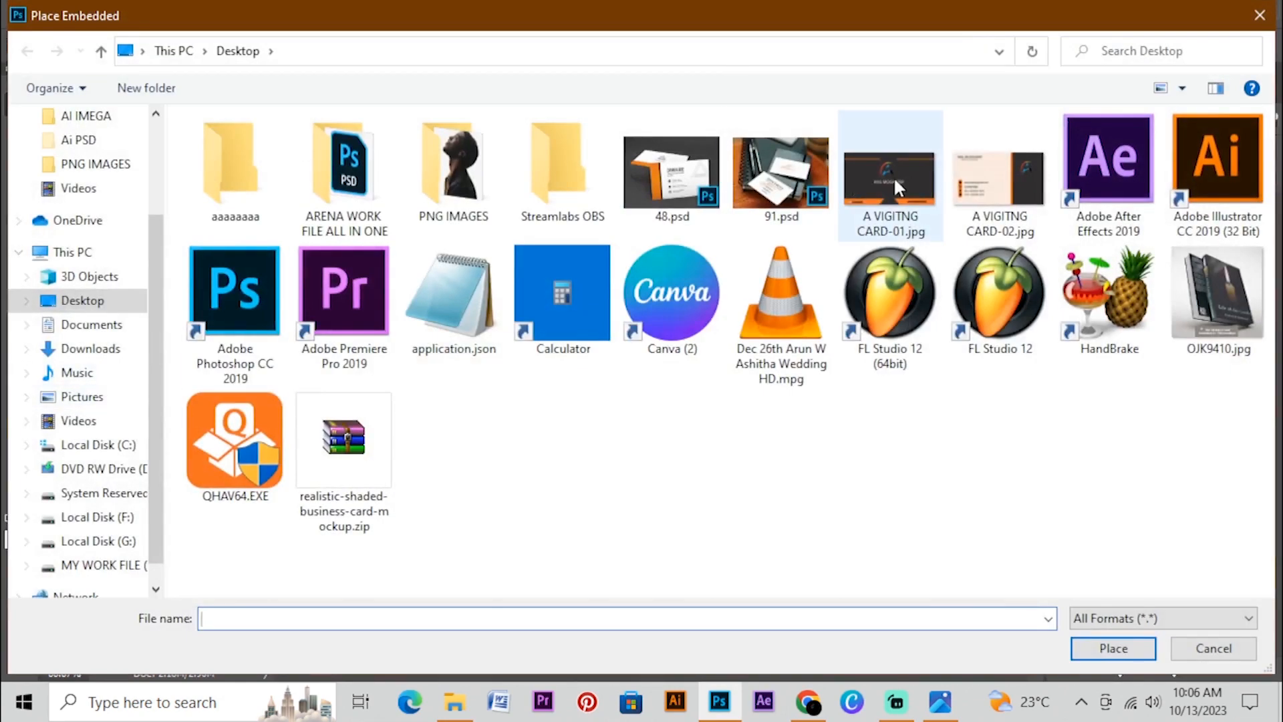
click(976, 185)
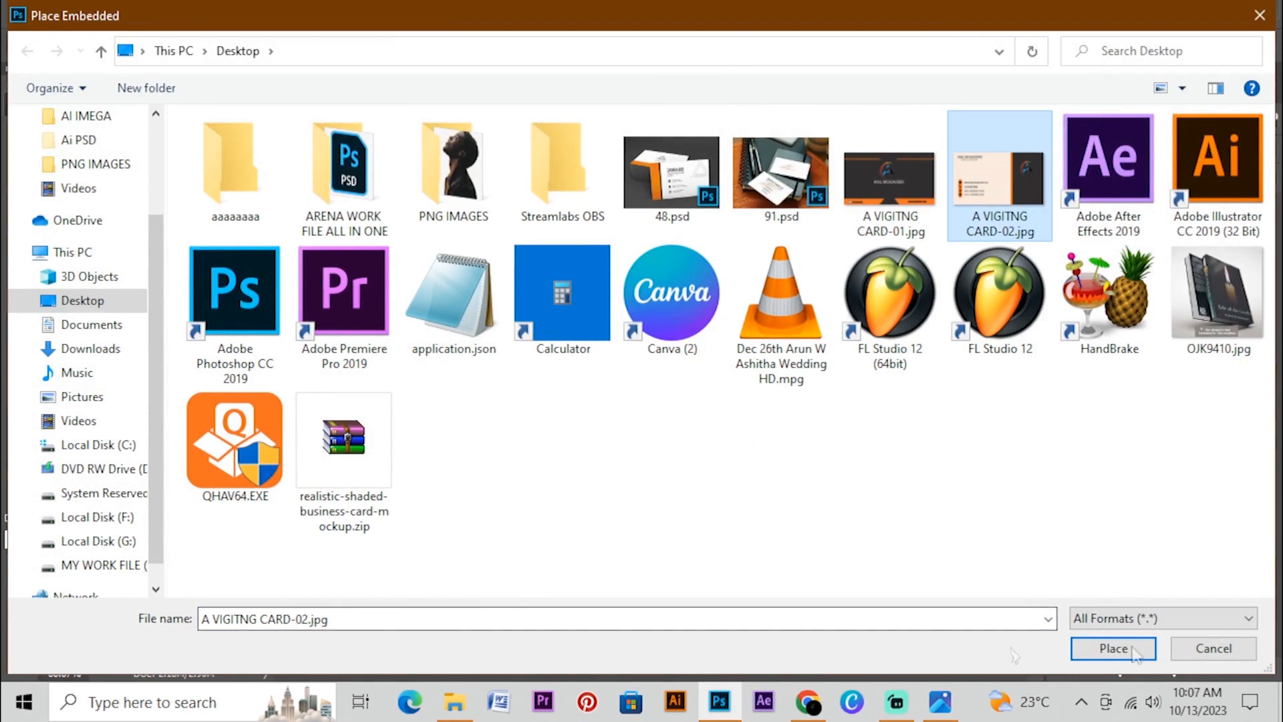
click(1109, 649)
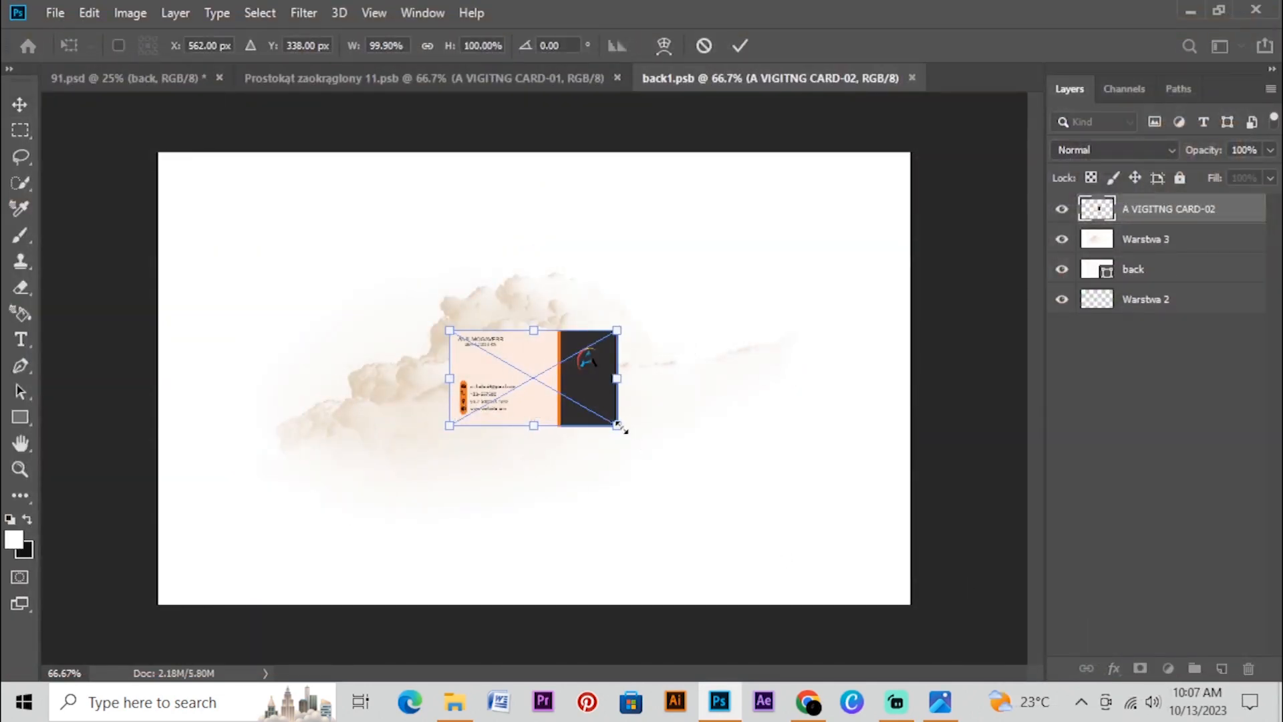
Scale the placed back card design to about 478% so it covers the whole canvas, and commit the transform
drag(620, 427, 908, 618)
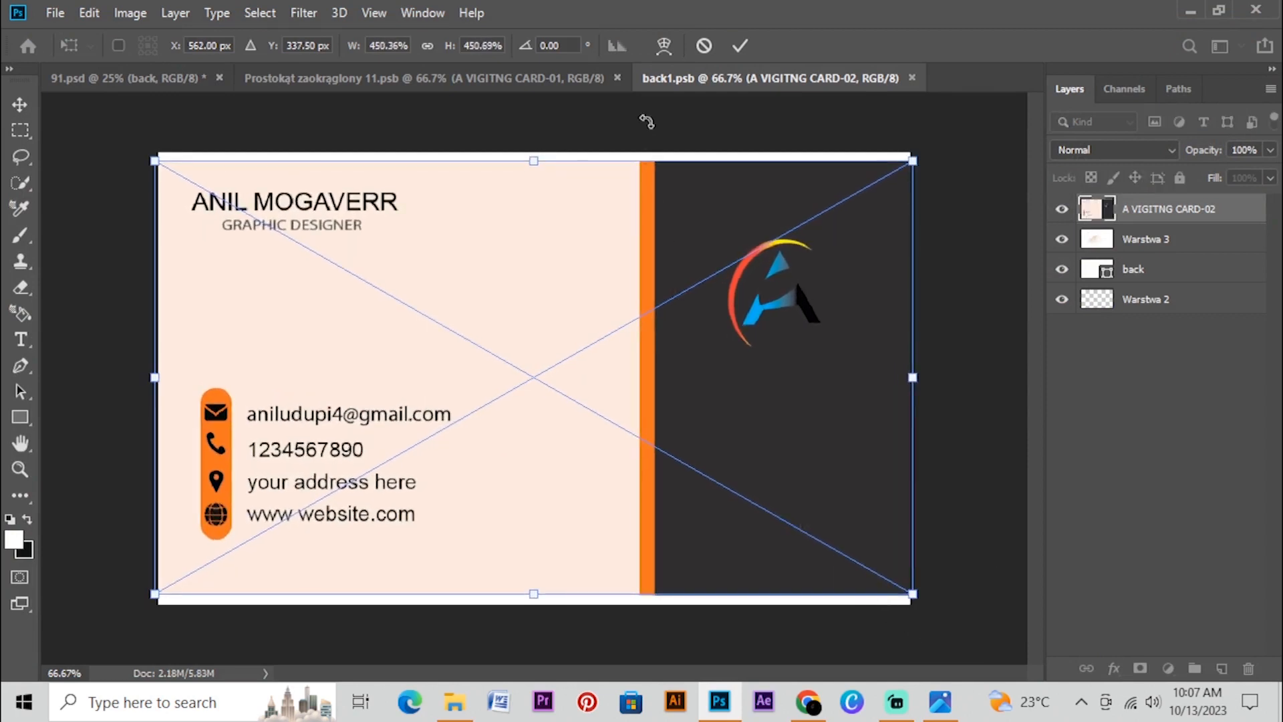
drag(530, 148, 532, 141)
drag(533, 604, 534, 611)
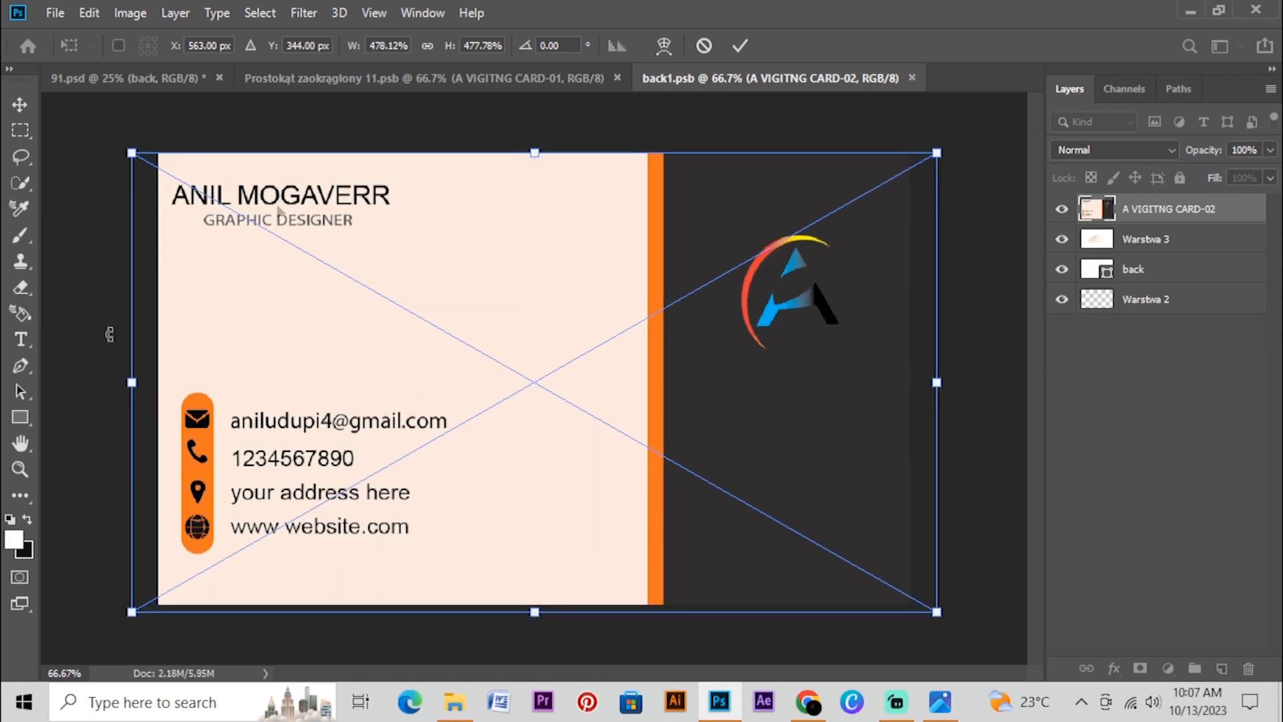
click(740, 46)
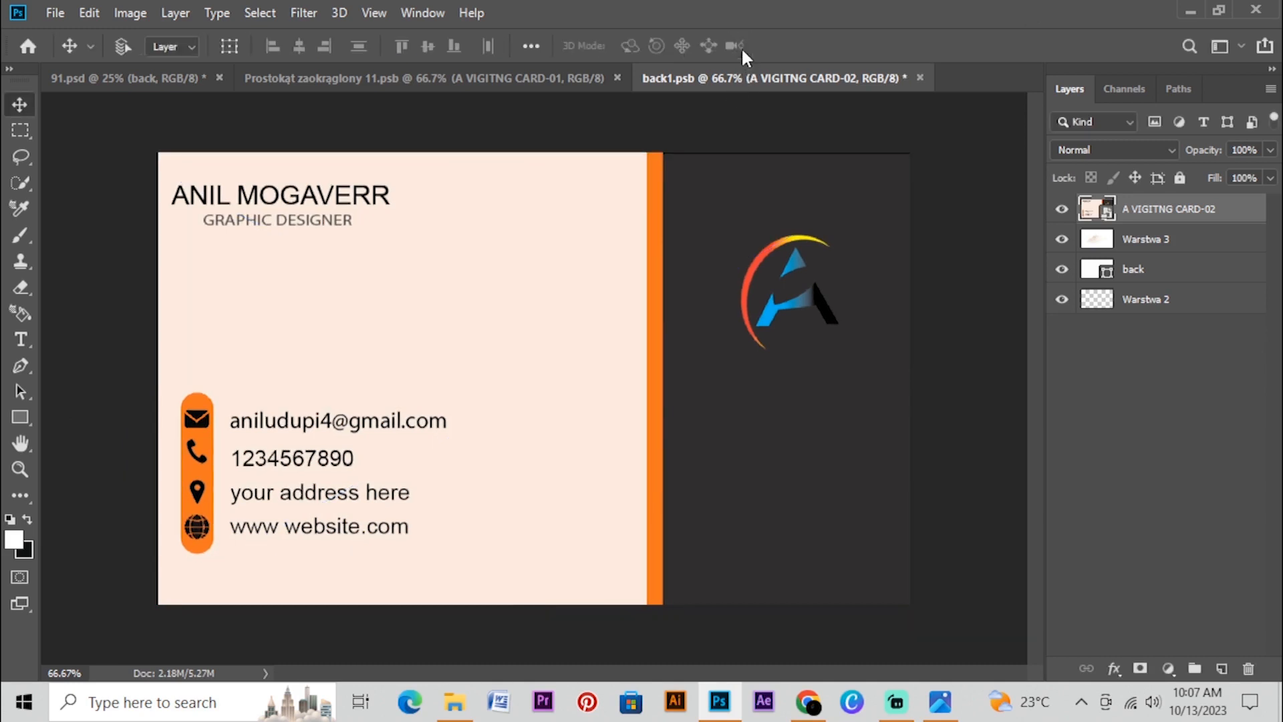
Save the back1.psb smart object contents and return to the 91.psd mockup document
click(56, 14)
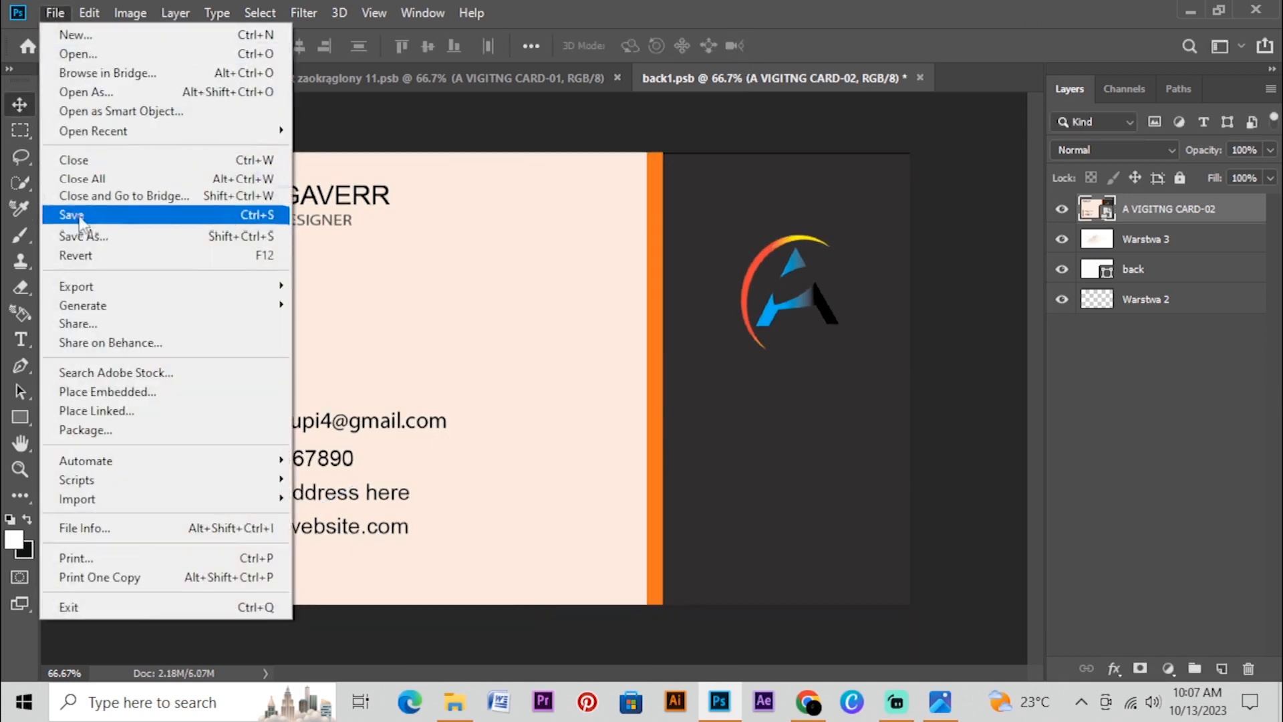
click(83, 225)
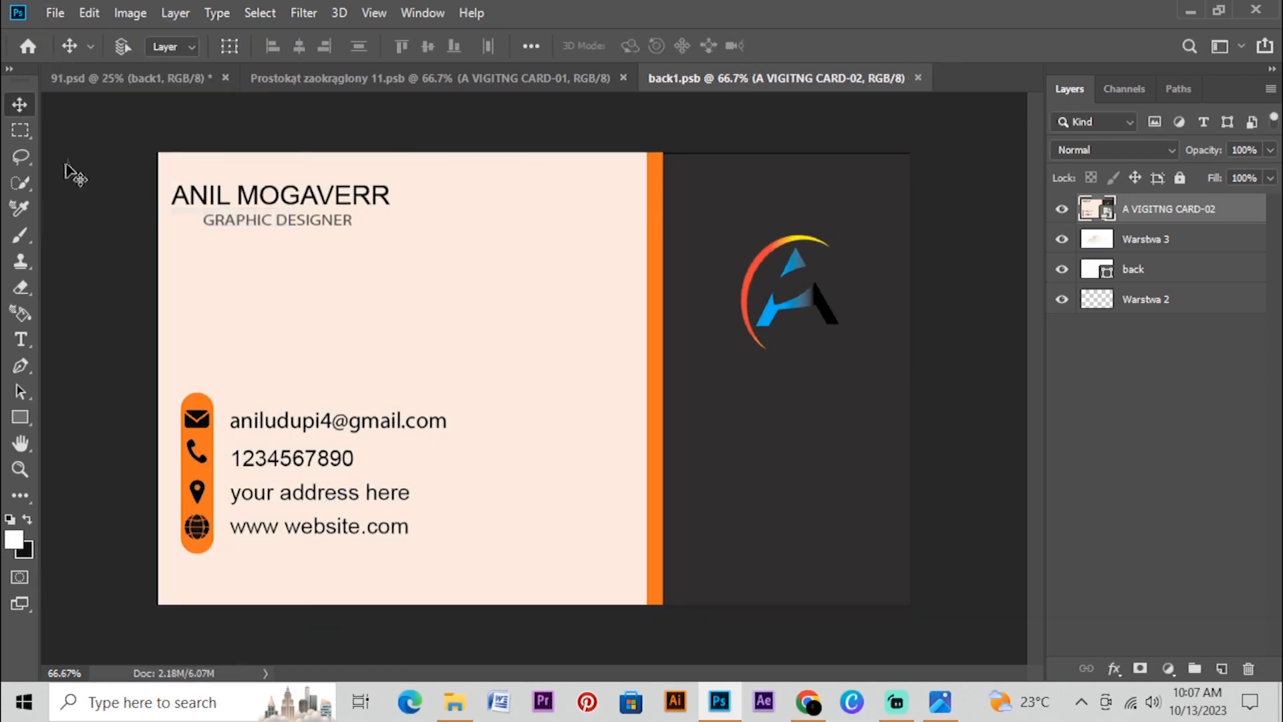
click(134, 80)
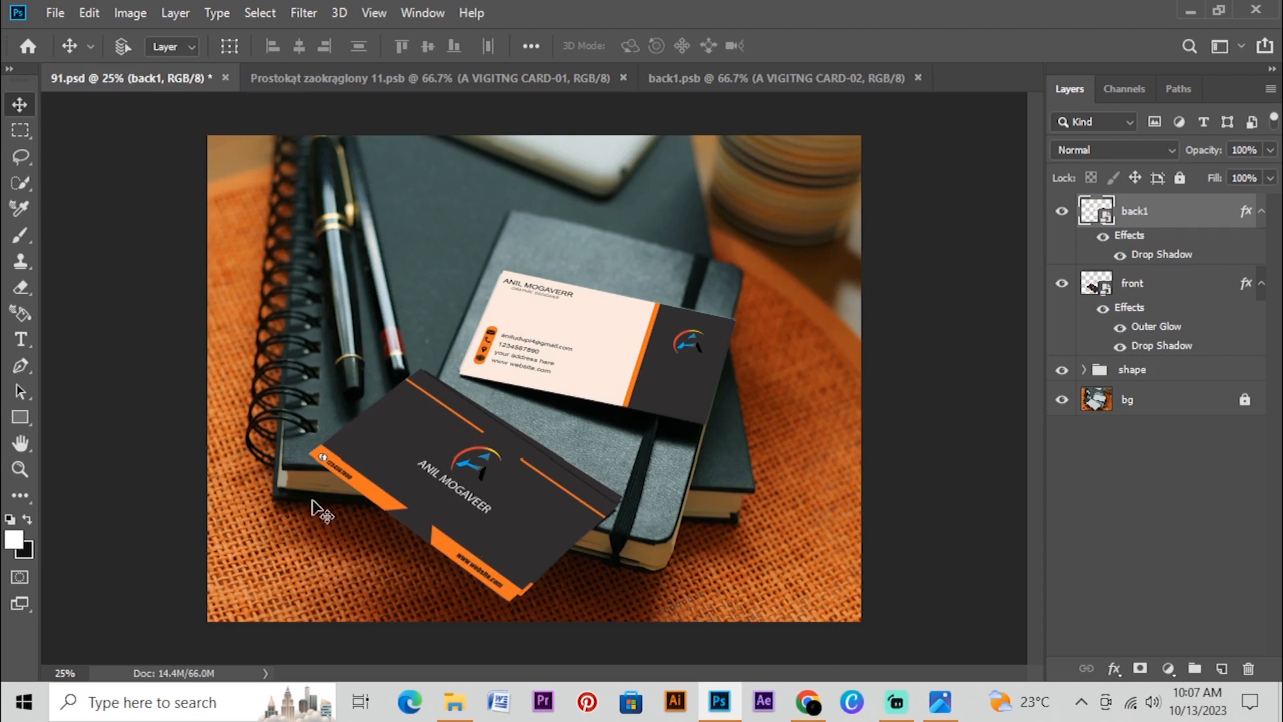
Examine both business cards in the mockup up close, including the logo, text and card edges, and view the whole composition
scroll(415, 501, up, 6)
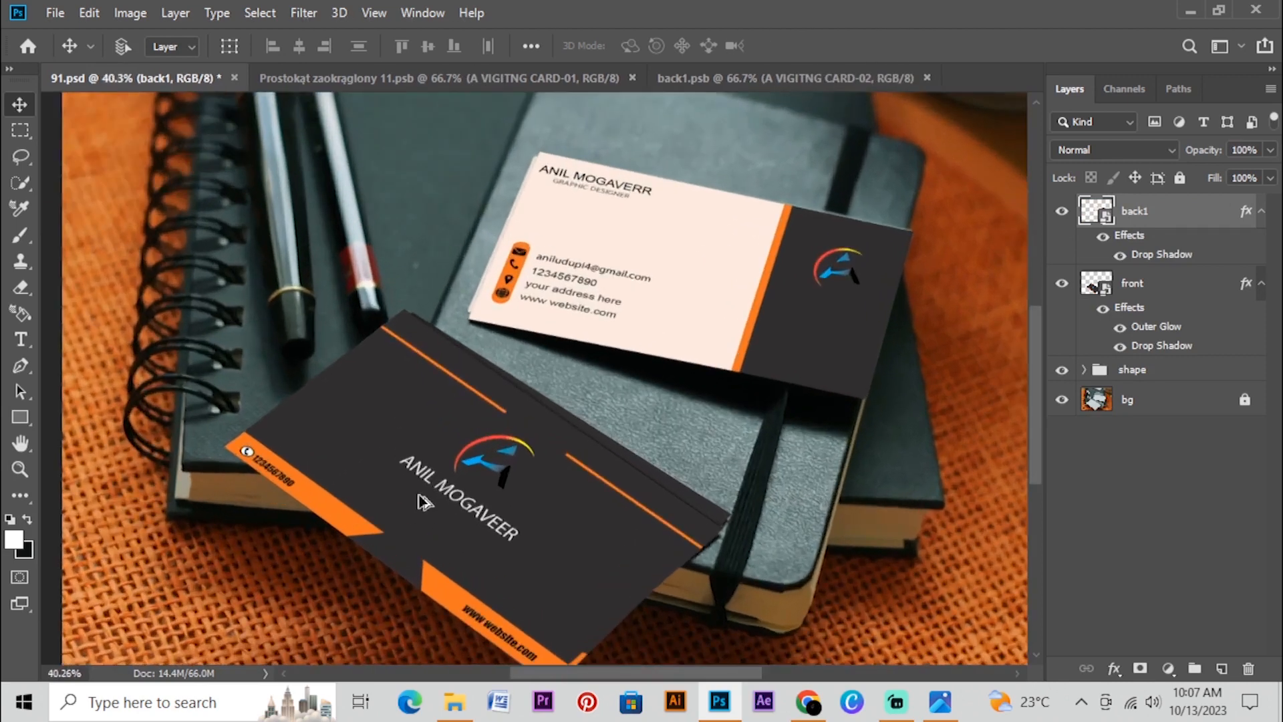
scroll(416, 501, up, 1)
scroll(394, 501, down, 3)
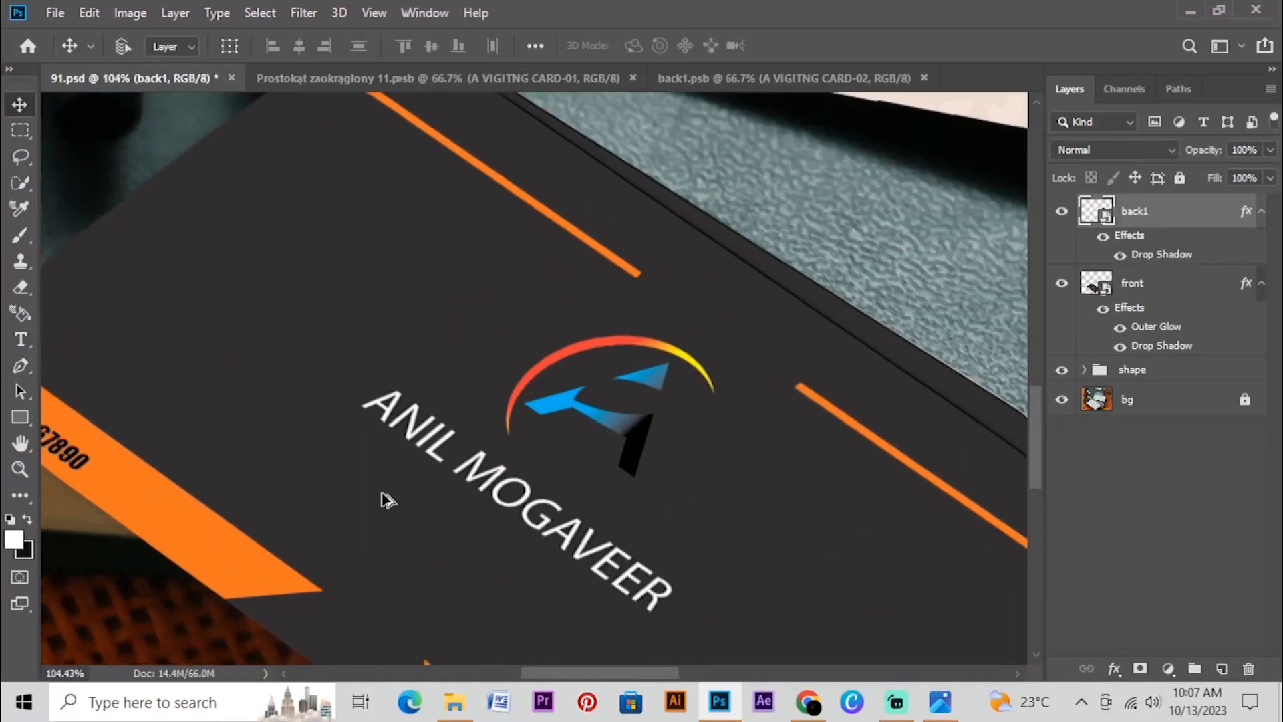
scroll(479, 481, down, 2)
scroll(707, 194, up, 5)
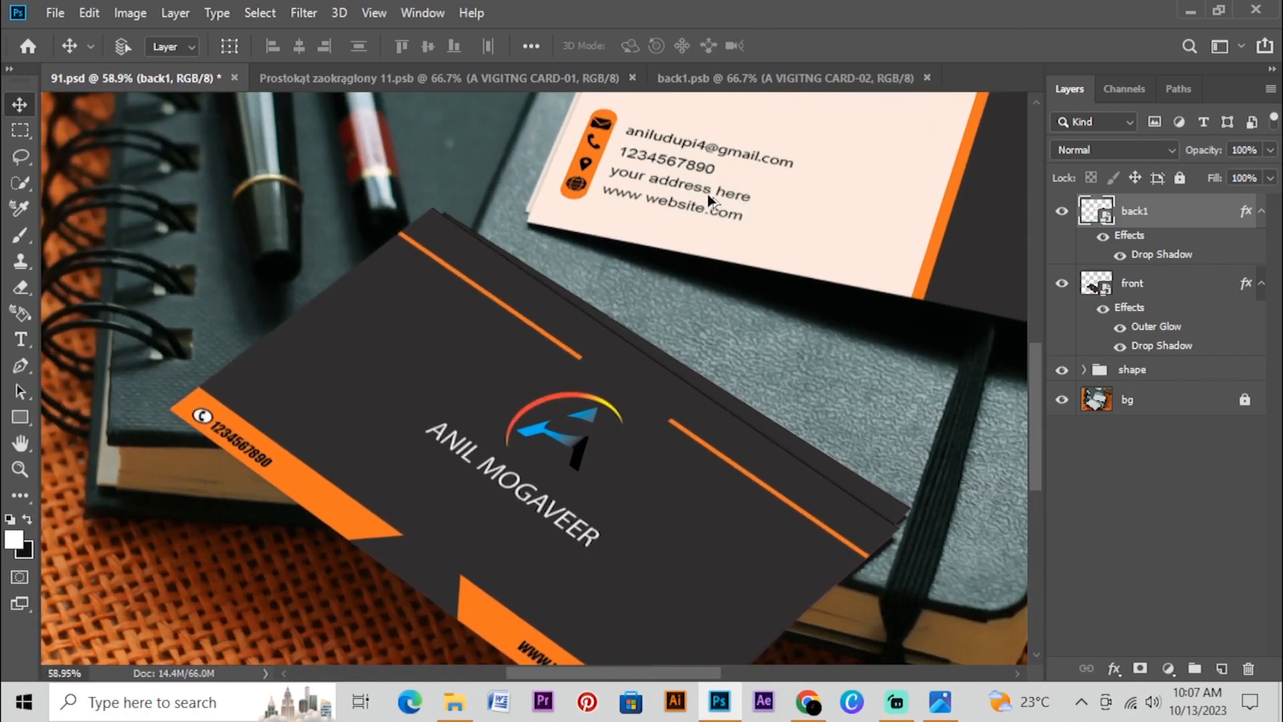
scroll(707, 191, down, 5)
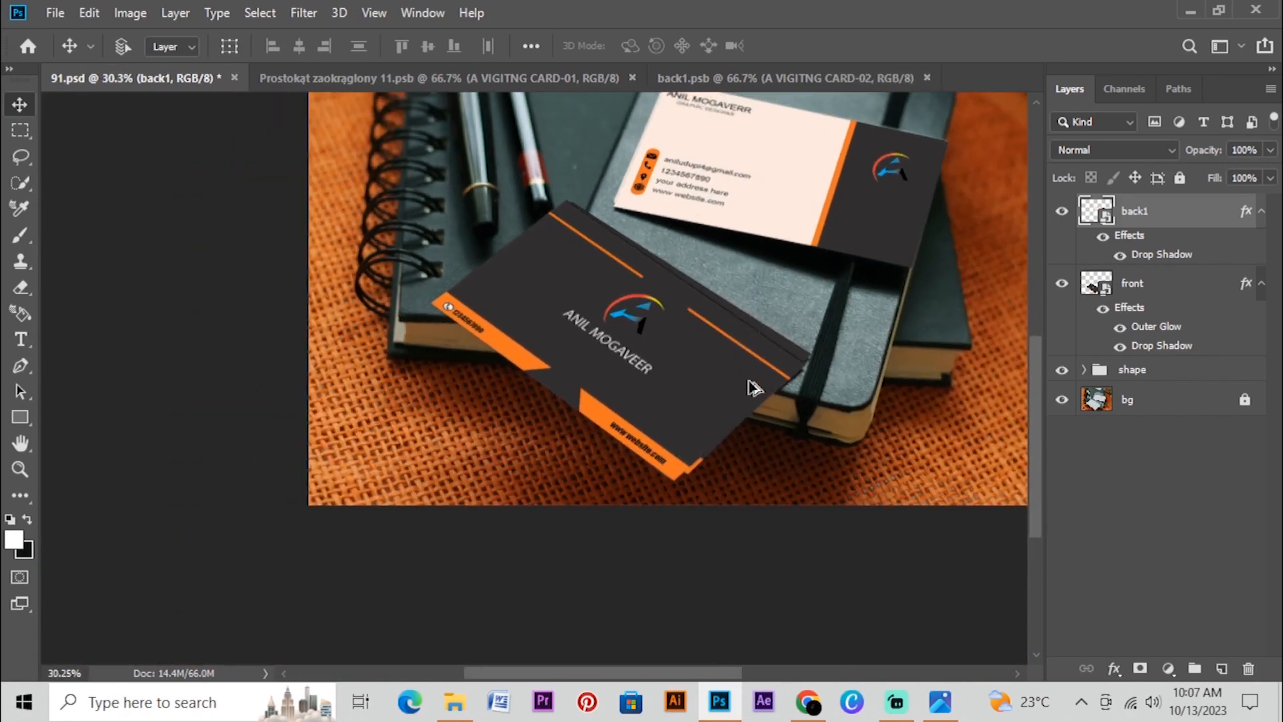
scroll(749, 387, up, 4)
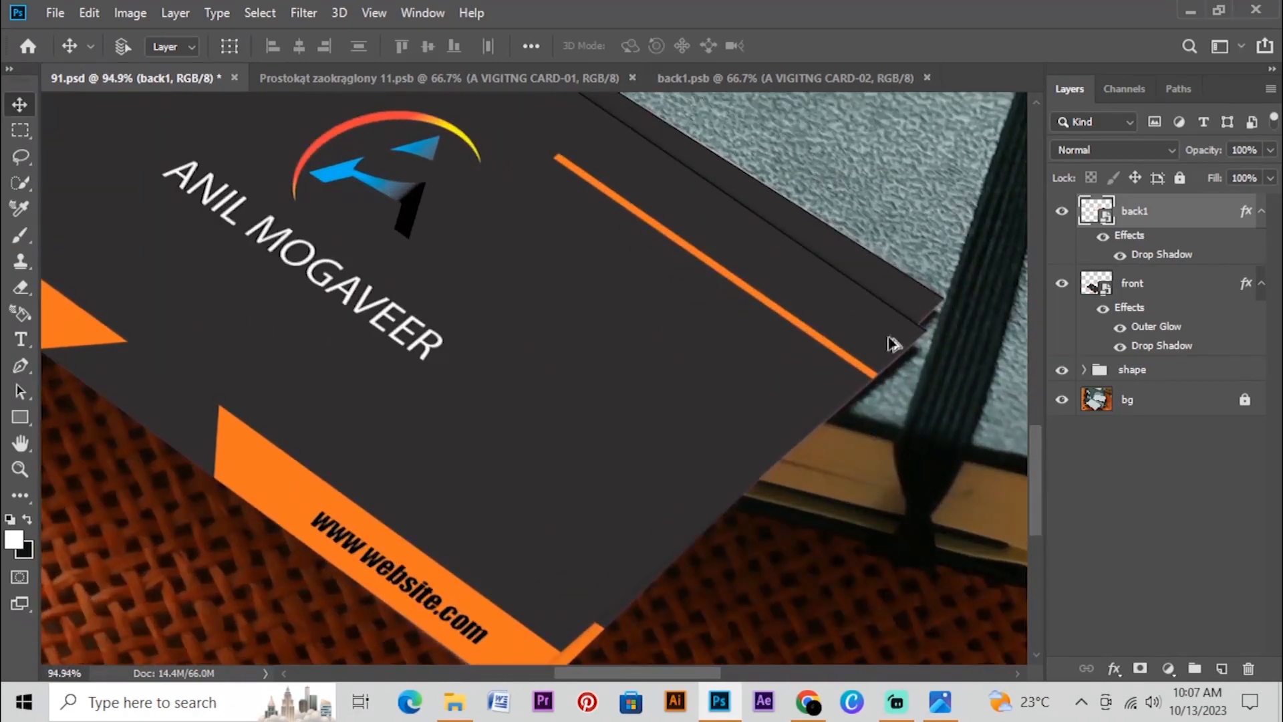
scroll(404, 352, down, 5)
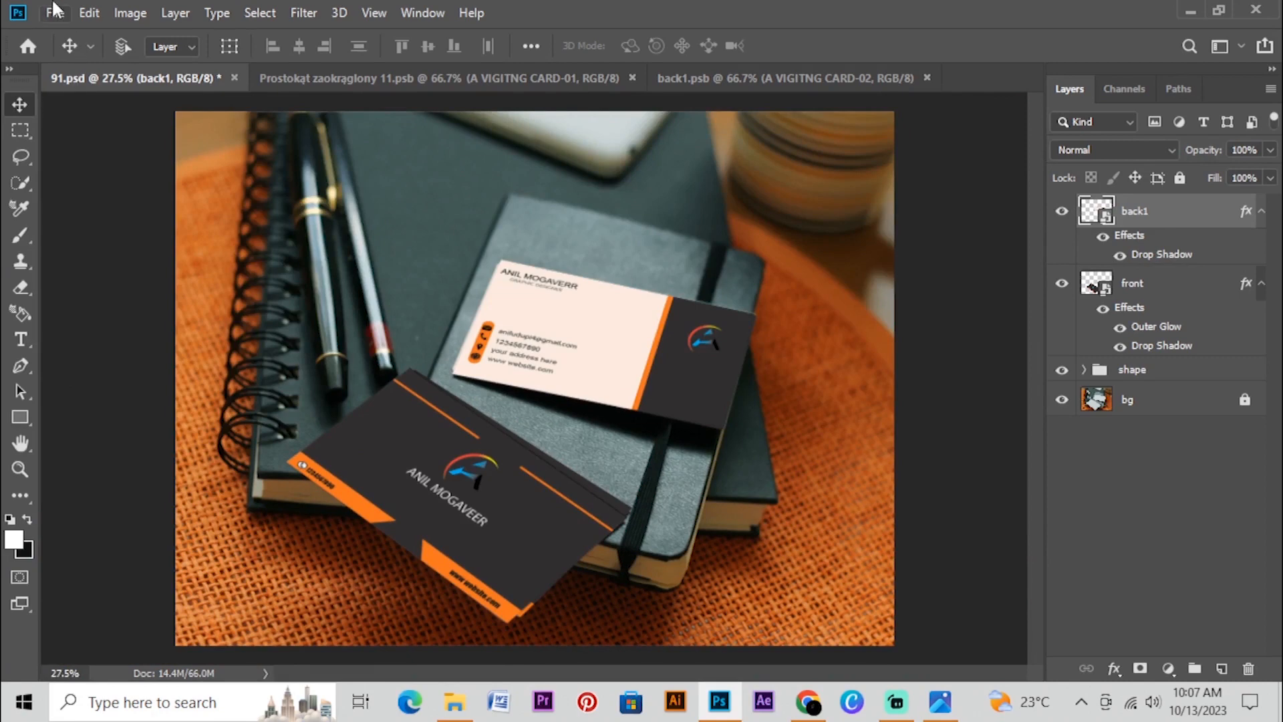
Save the finished mockup to the Desktop as the JPEG 91.jpg, with quality 8 (High) and Baseline ("Standard") format
click(55, 12)
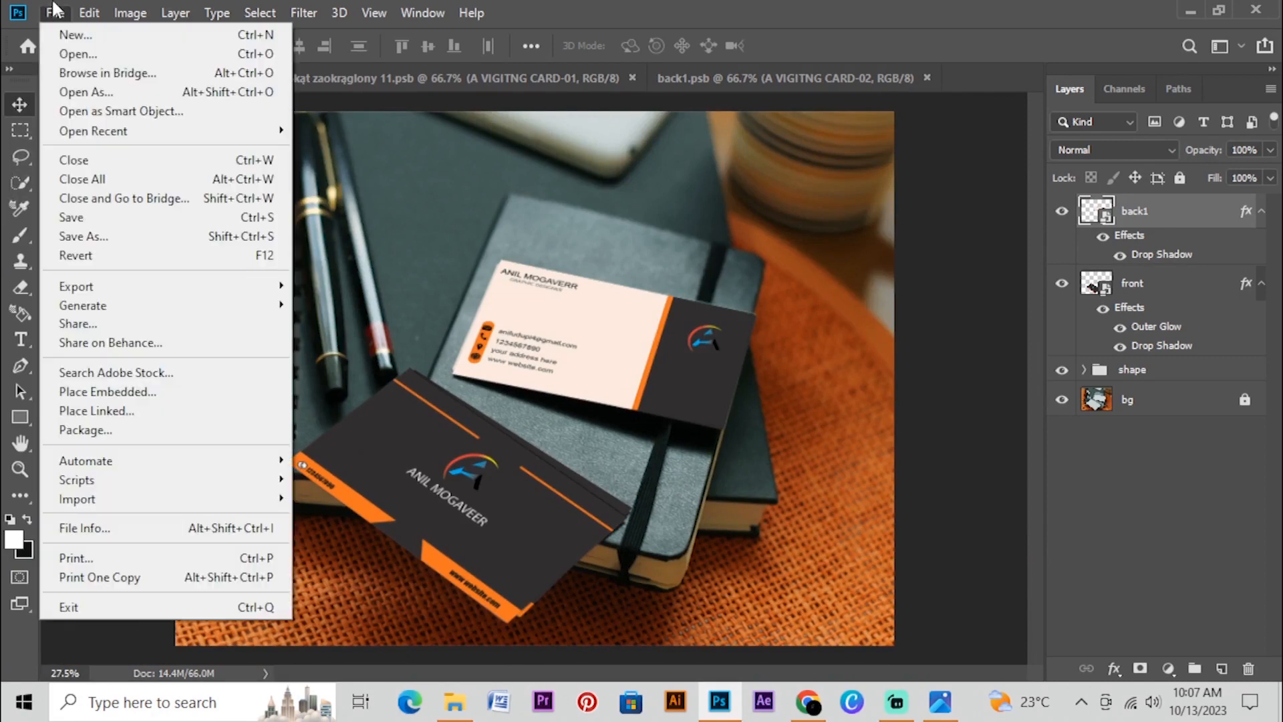
click(68, 236)
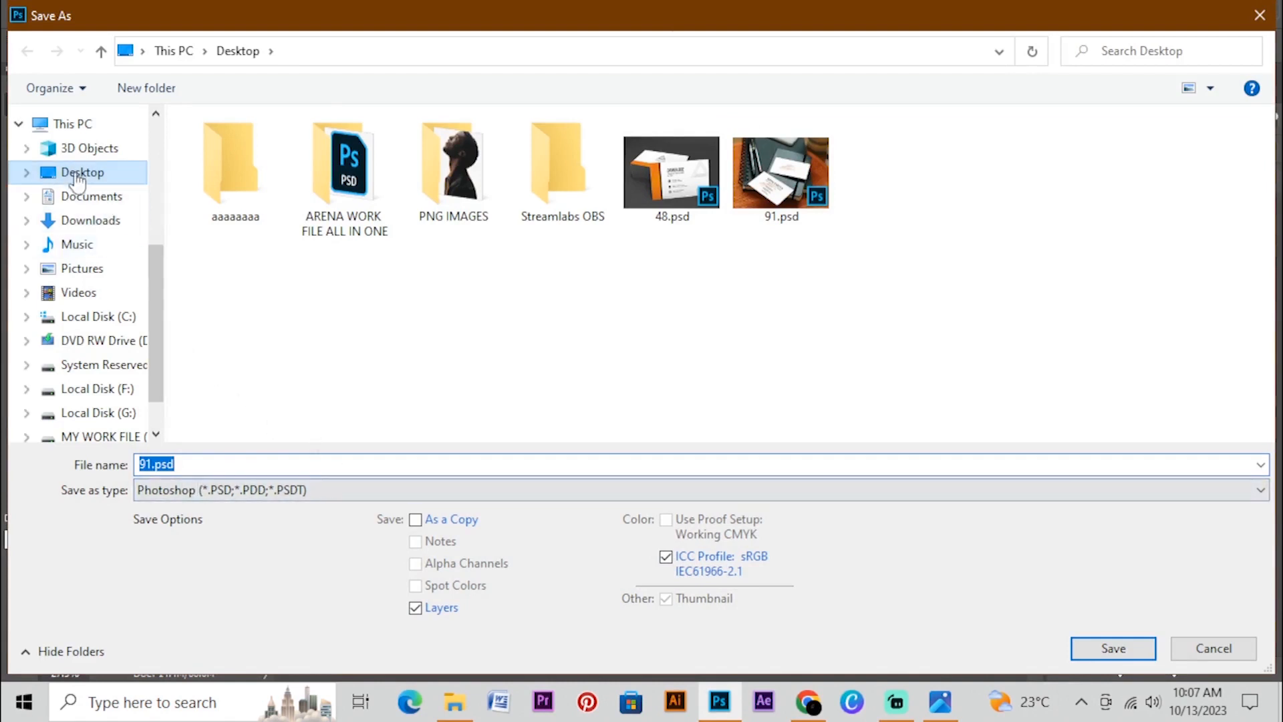
click(217, 491)
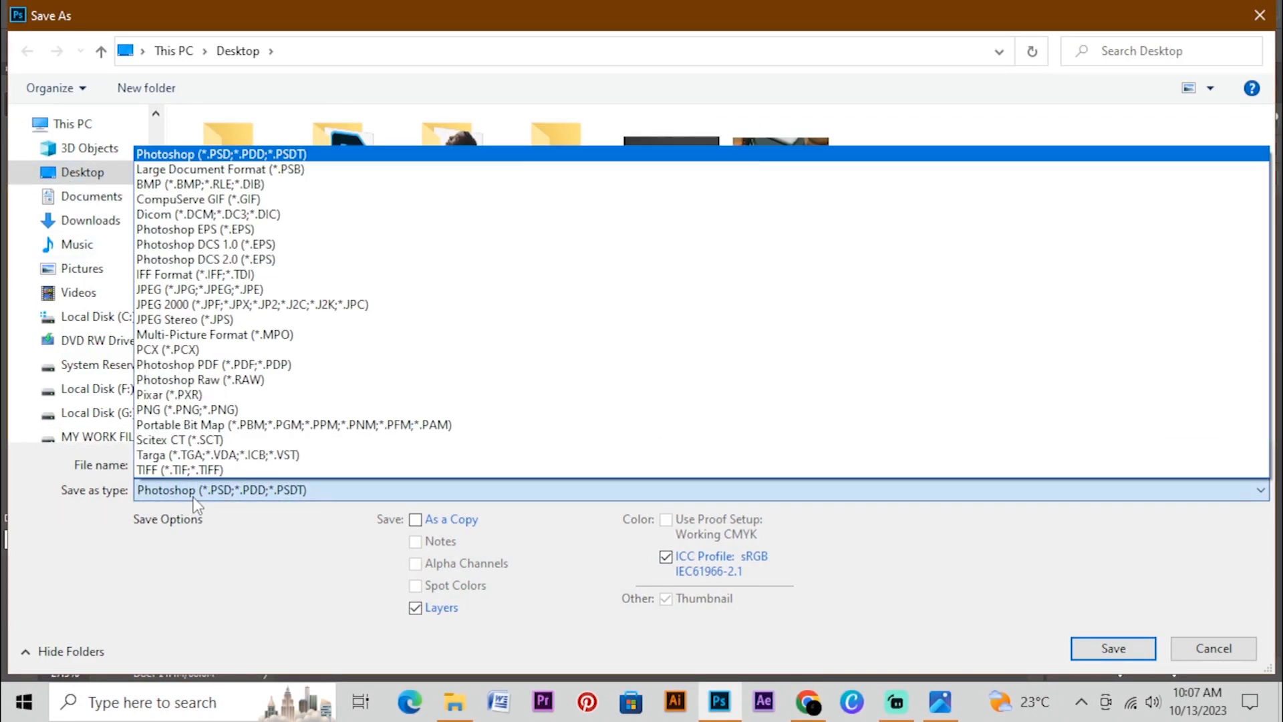
click(212, 289)
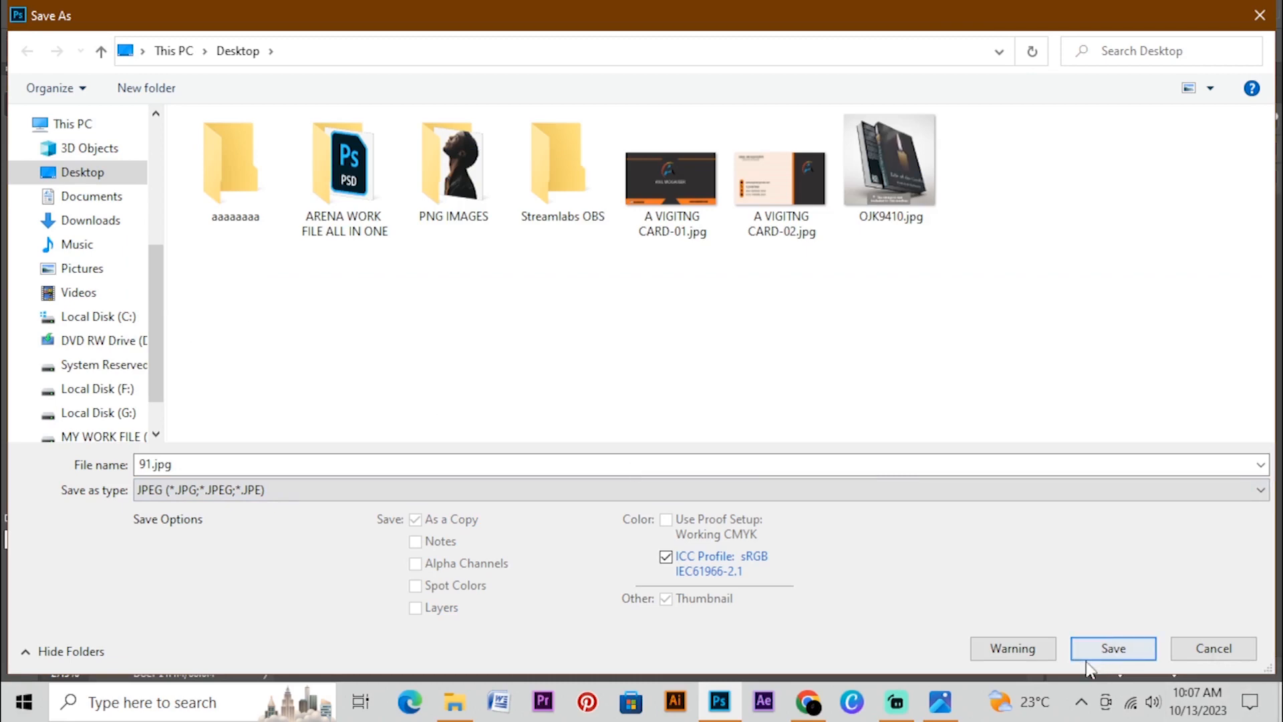
click(1109, 645)
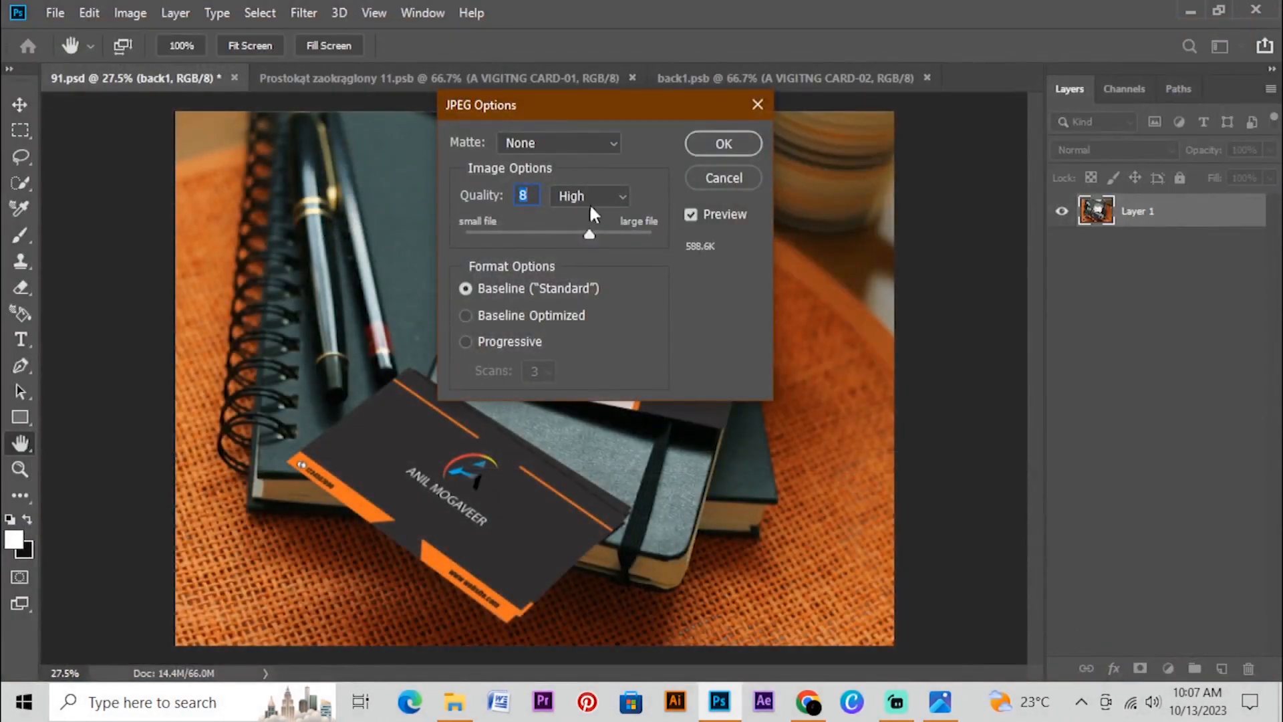
click(712, 153)
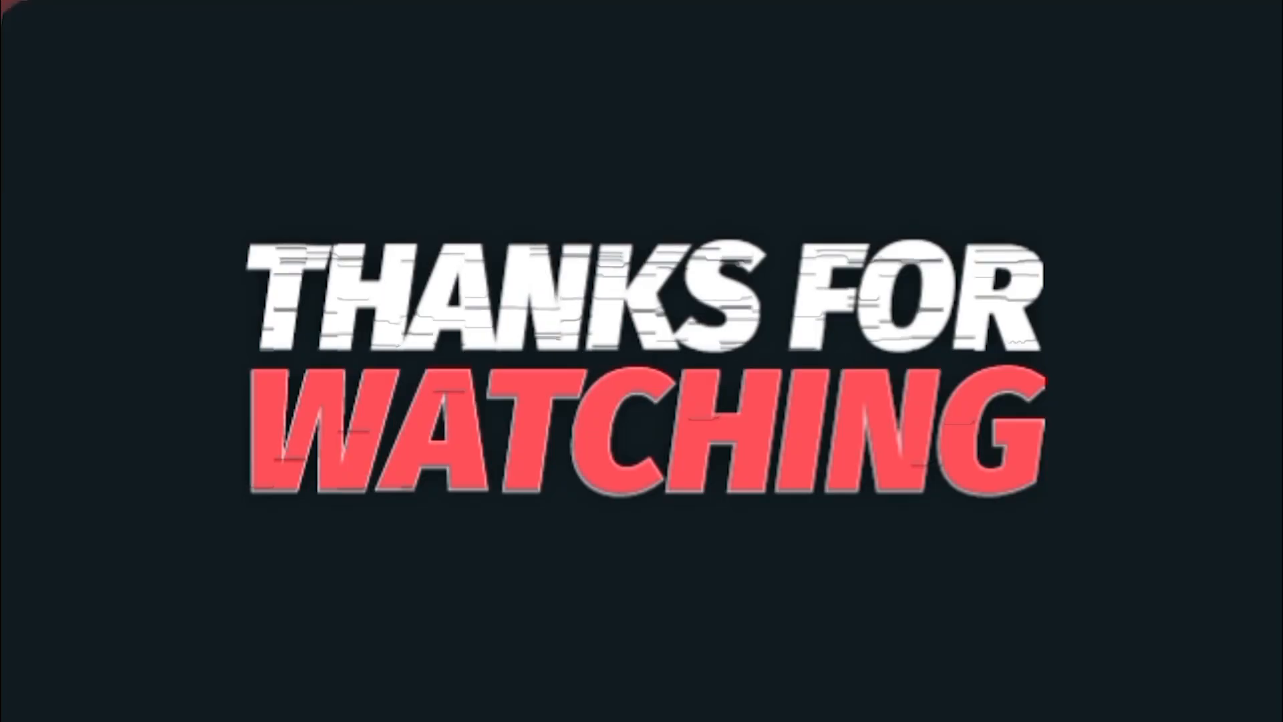